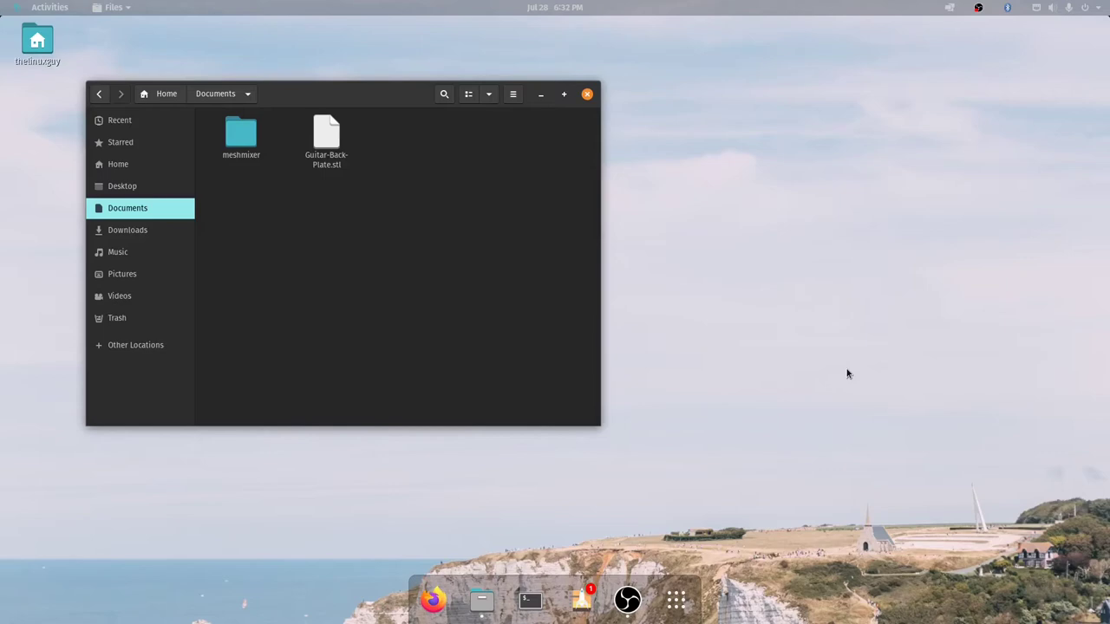
Launch Ultimaker Cura from the app search using 'cur'.
key("super")
type("cur")
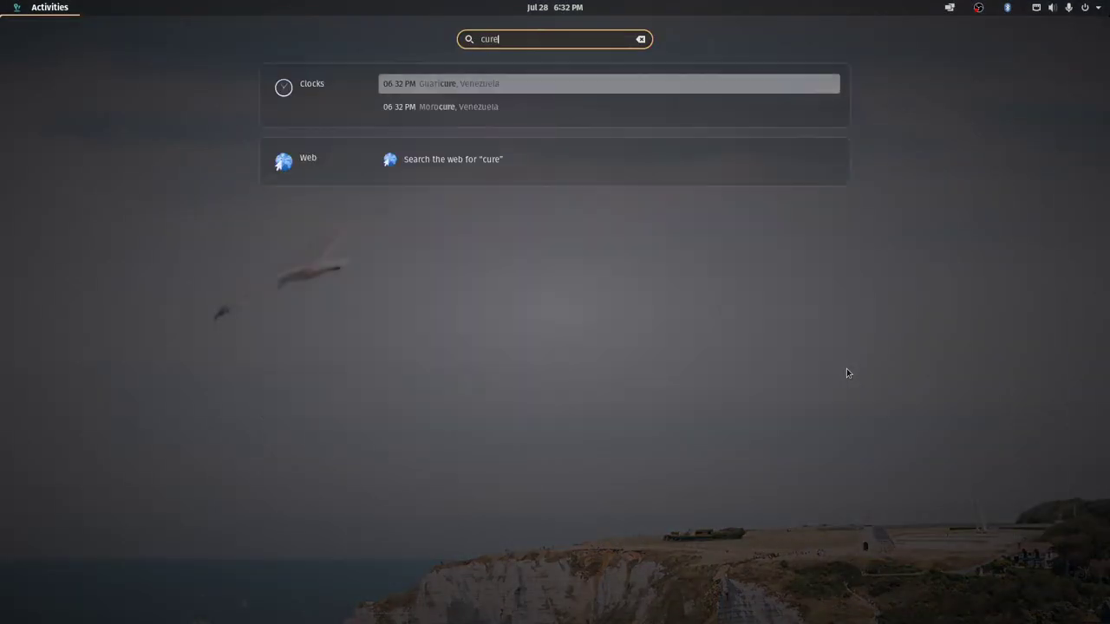
key("Return")
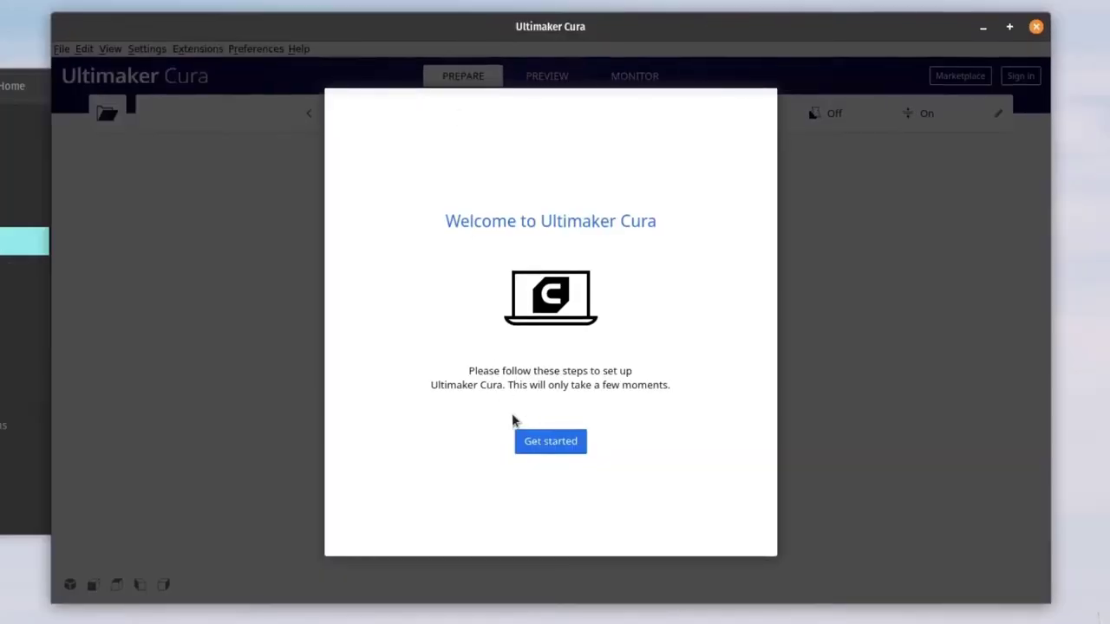
Get started, accept the user agreement, and pass the release notes and data-collection pages.
left_click(538, 444)
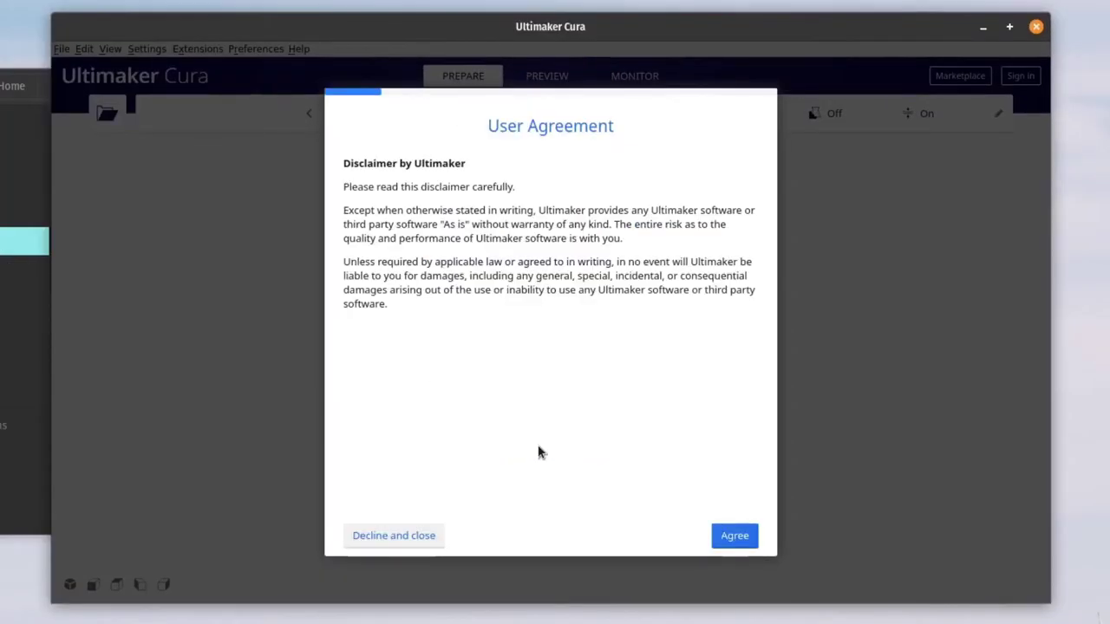
left_click(733, 536)
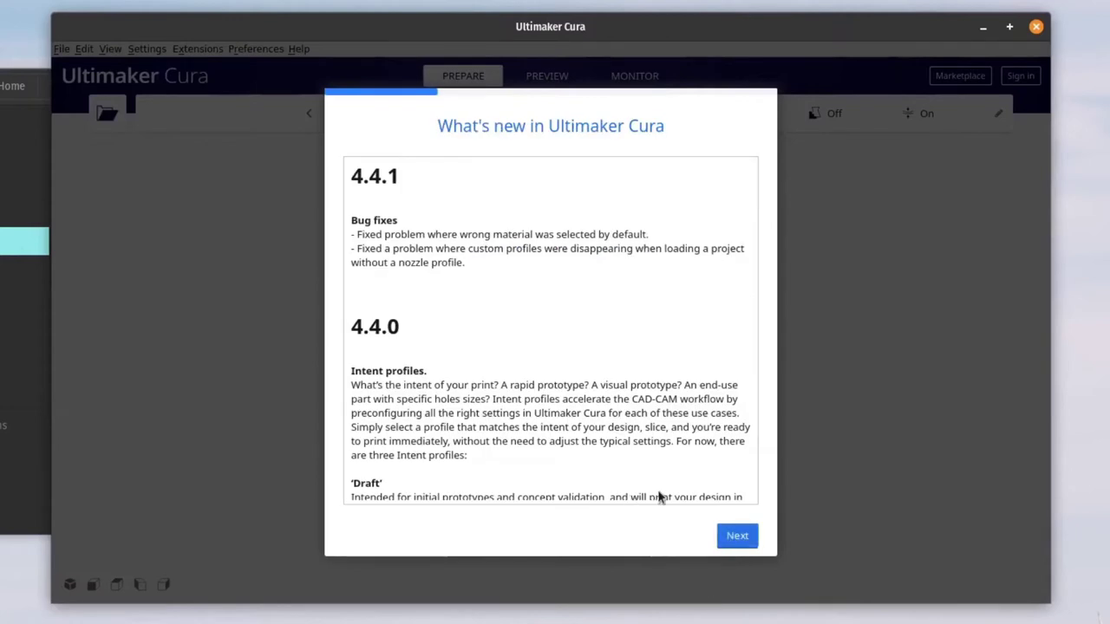
scroll(654, 392, "down", 3)
scroll(646, 401, "up", 5)
left_click(728, 546)
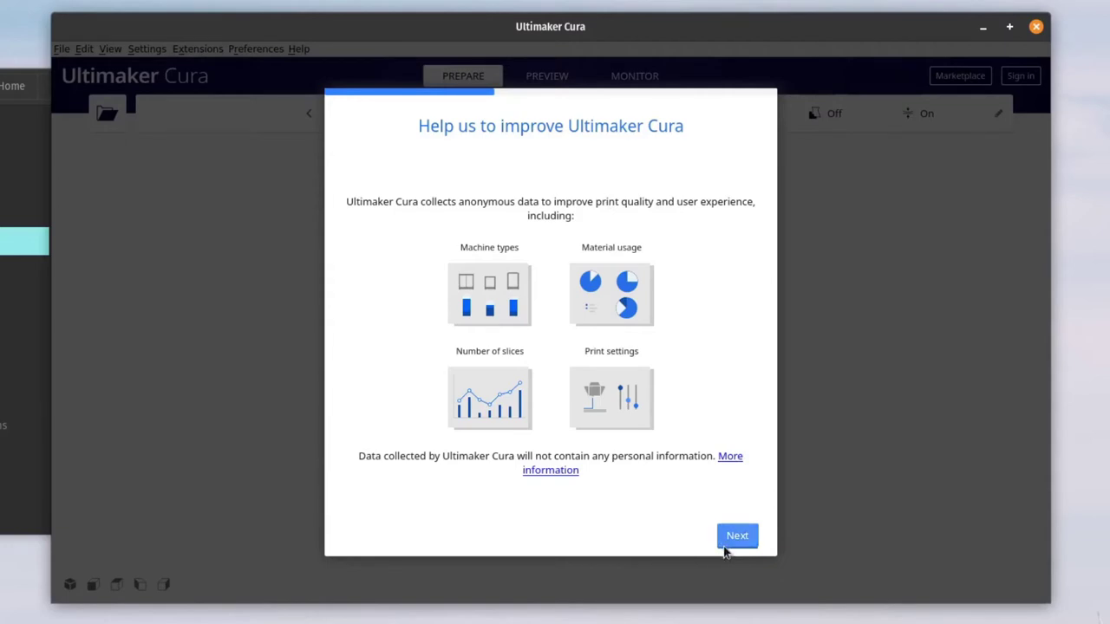
left_click(726, 550)
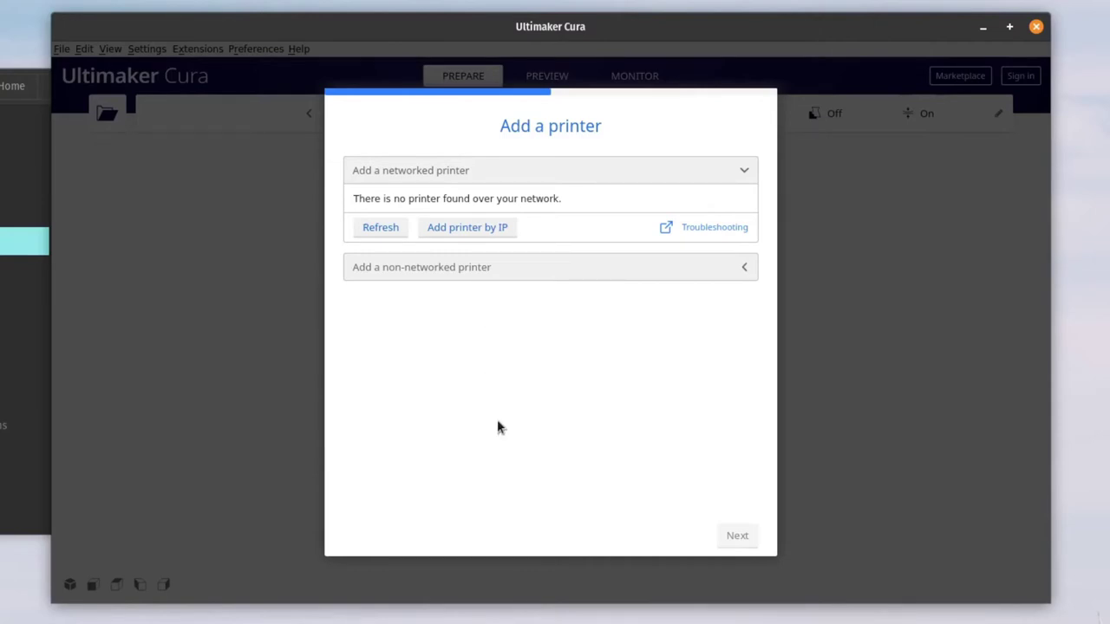
Expand the non-networked printer list and the Creality3D printer models.
left_click(733, 270)
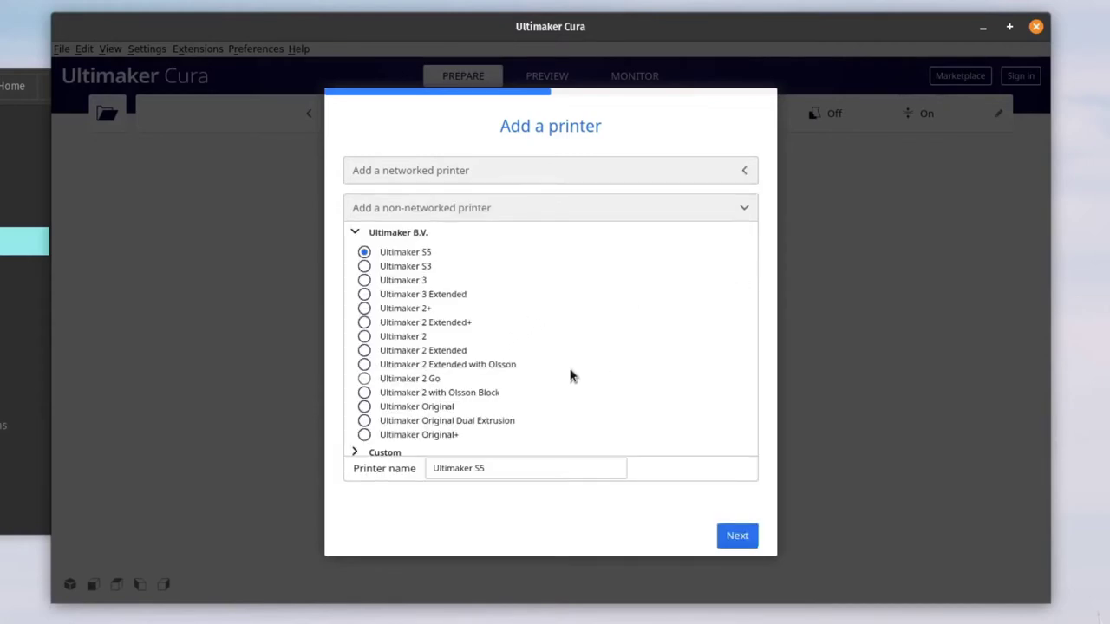
scroll(501, 350, "down", 5)
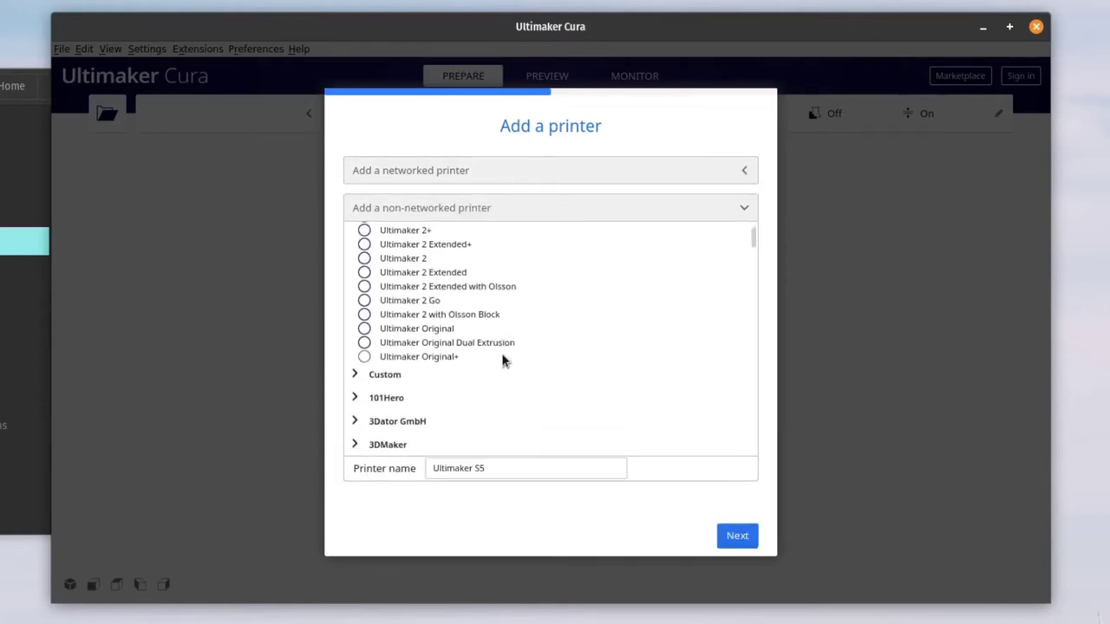
scroll(474, 339, "up", 3)
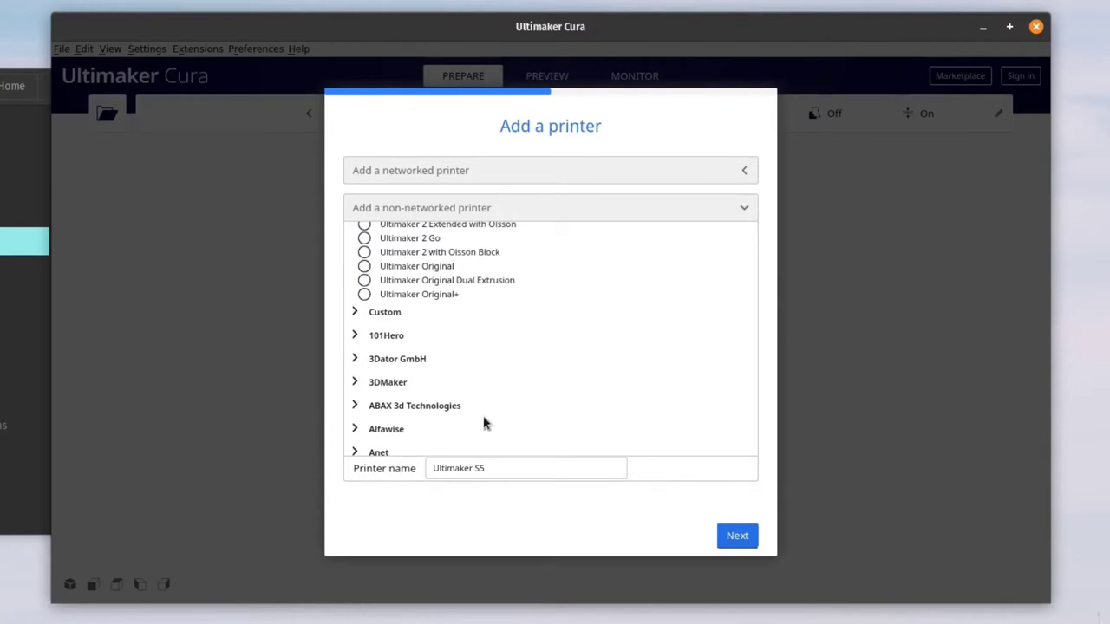
scroll(484, 417, "down", 8)
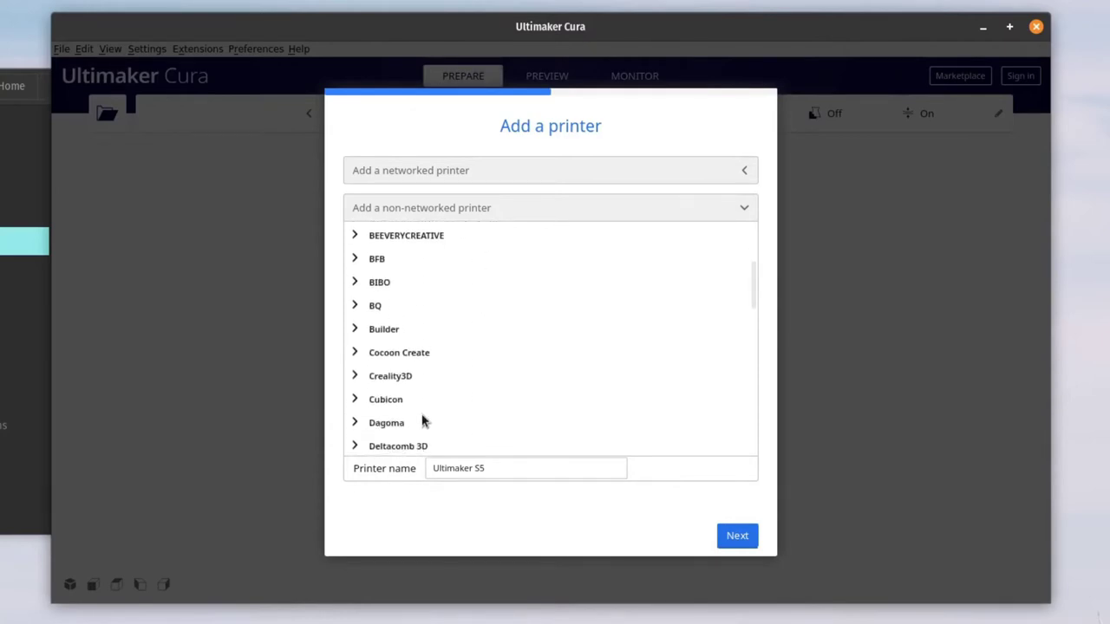
left_click(368, 376)
Add Creality Ender-5 as the printer and continue to its machine settings.
scroll(427, 397, "down", 2)
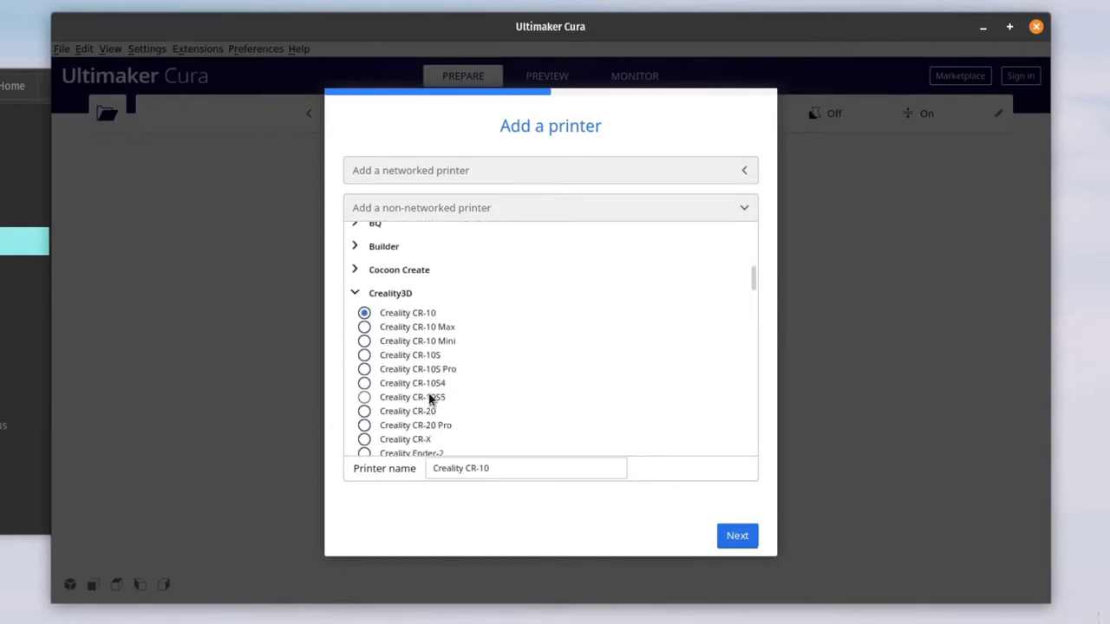
scroll(428, 396, "down", 3)
left_click(388, 381)
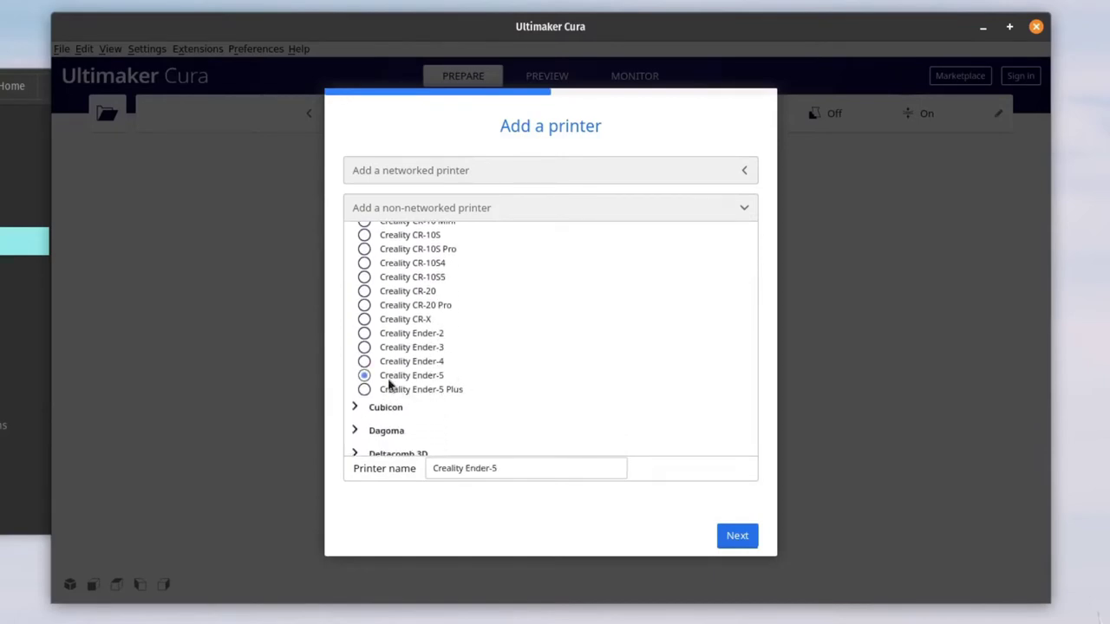
scroll(388, 382, "down", 8)
scroll(456, 416, "up", 8)
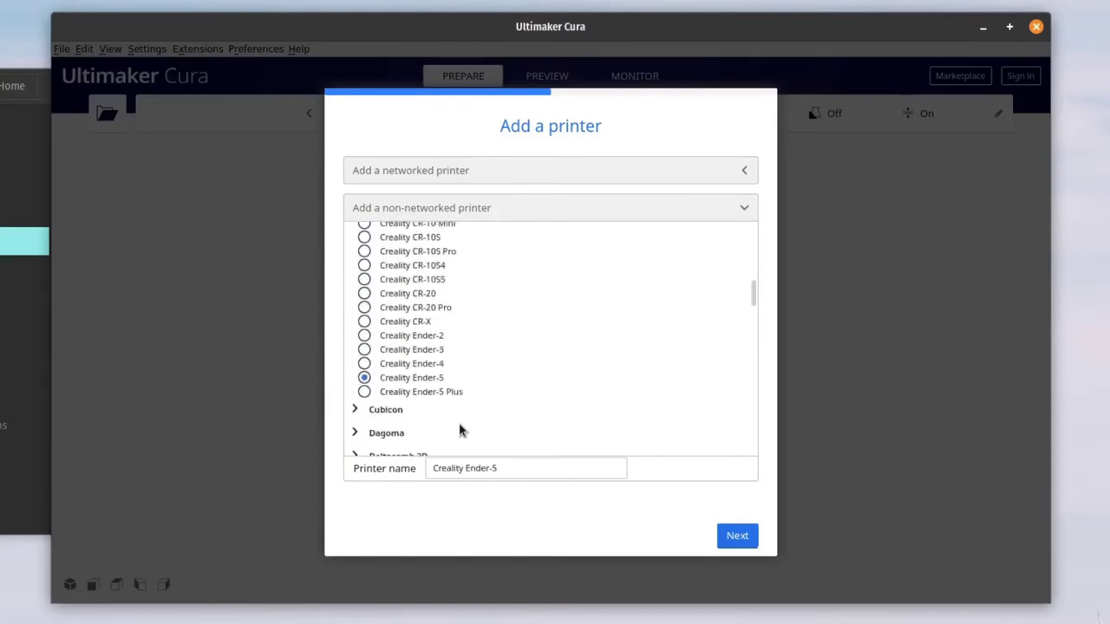
scroll(460, 426, "up", 12)
scroll(459, 423, "down", 13)
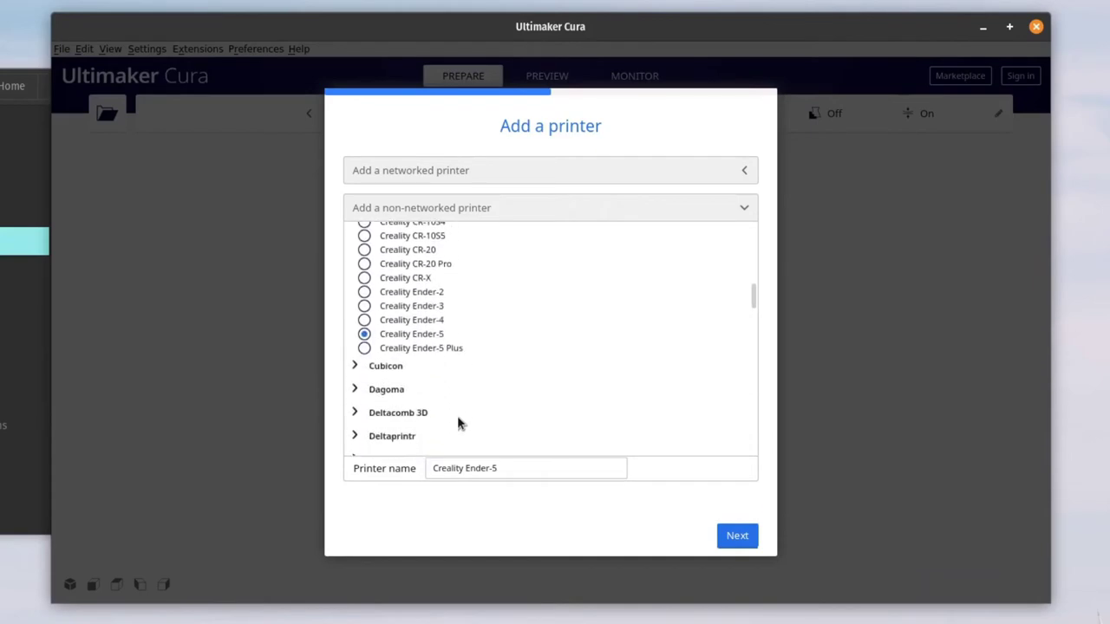
left_click(736, 535)
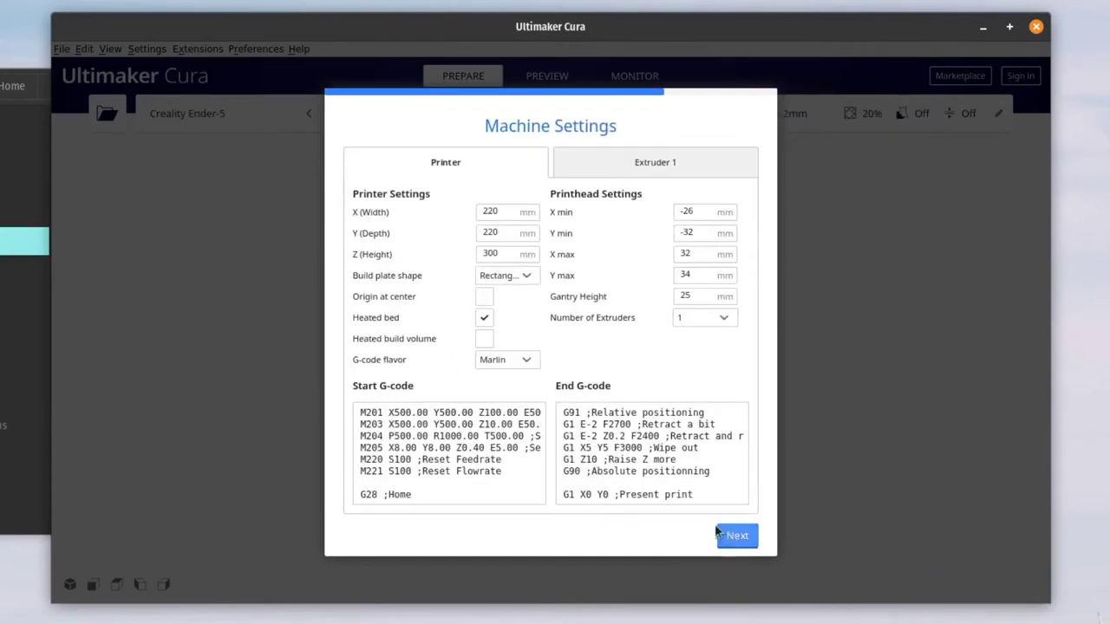
Accept the 220×220×300 mm bed, Marlin G-code flavor and extruder defaults unchanged.
left_click(509, 236)
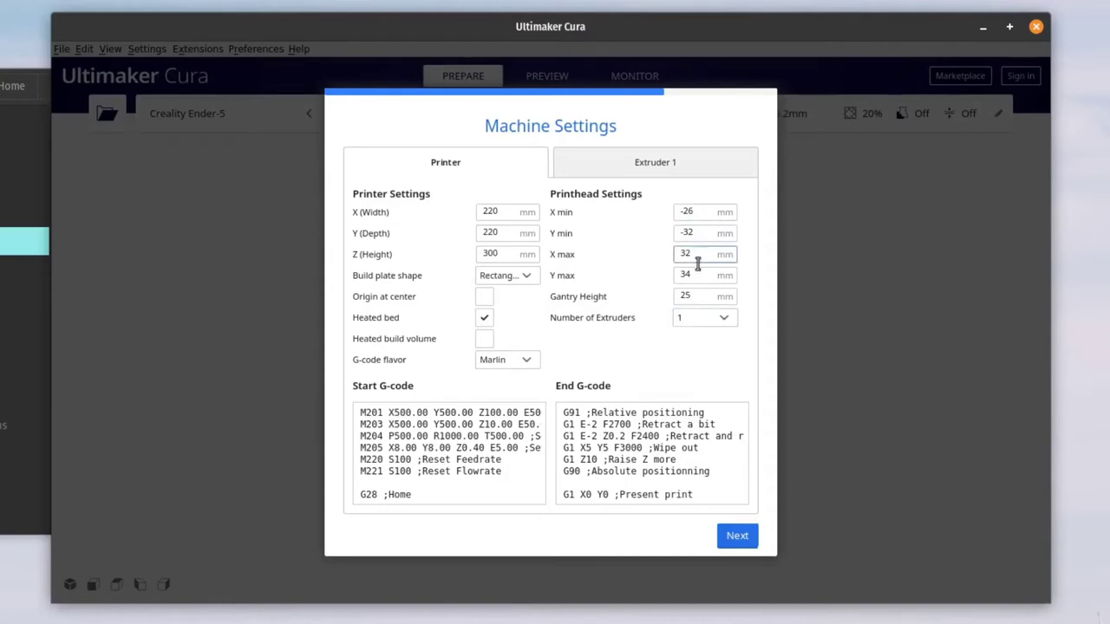
left_click(524, 360)
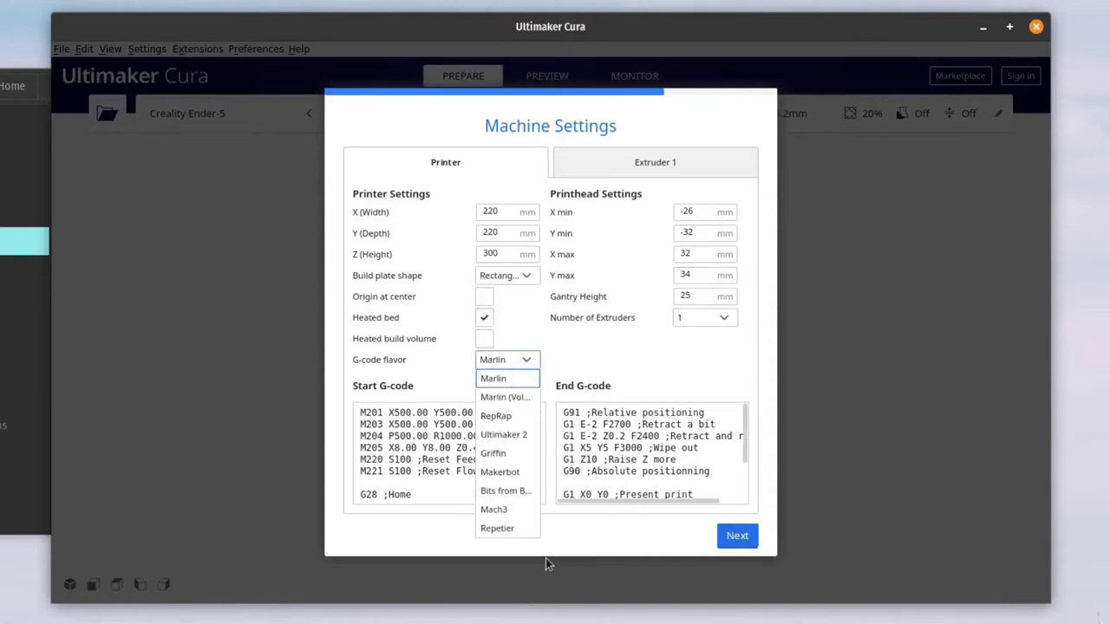
left_click(541, 367)
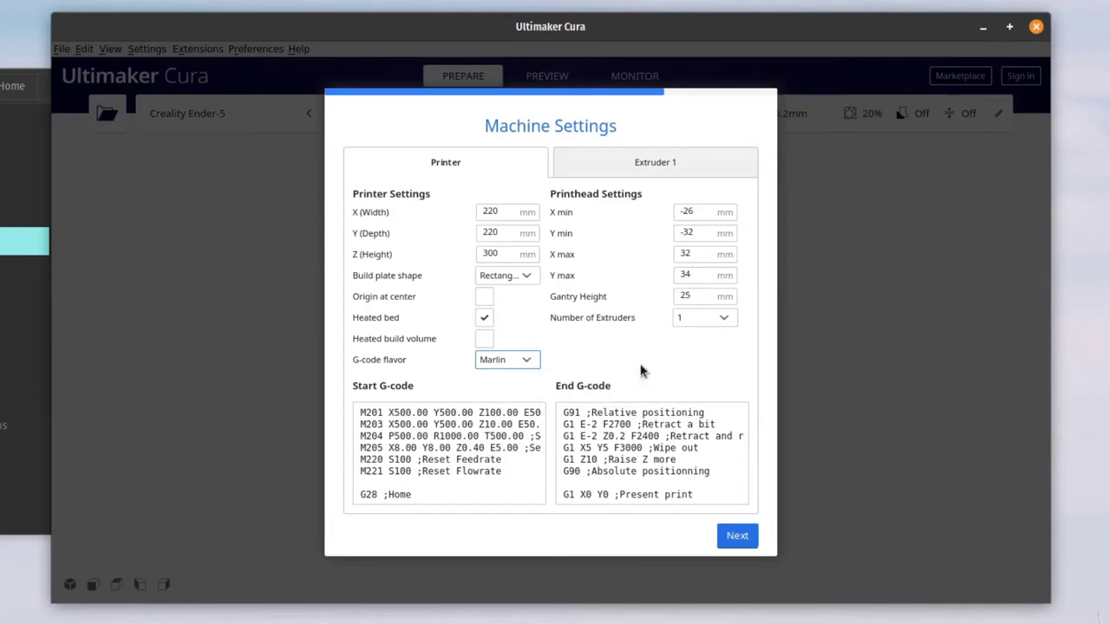
left_click(535, 365)
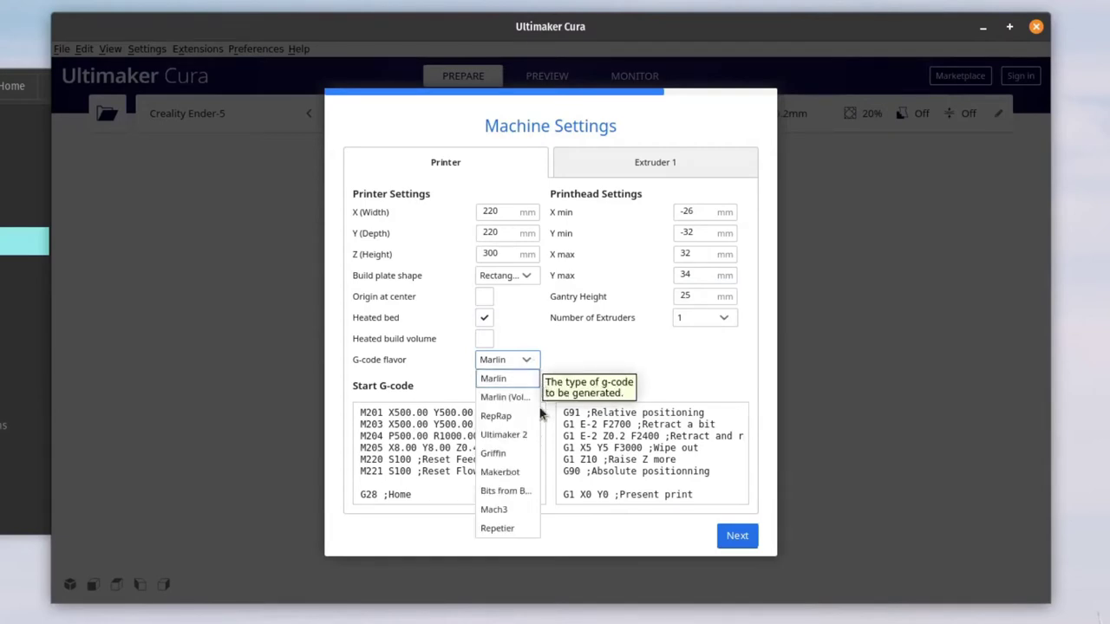
left_click(523, 366)
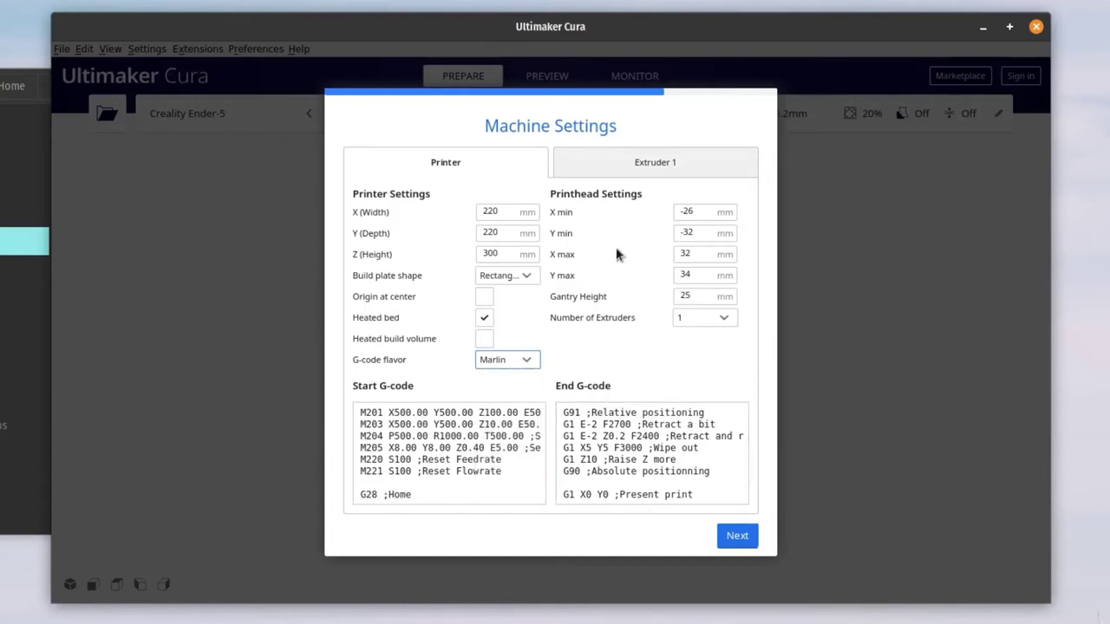
left_click(620, 157)
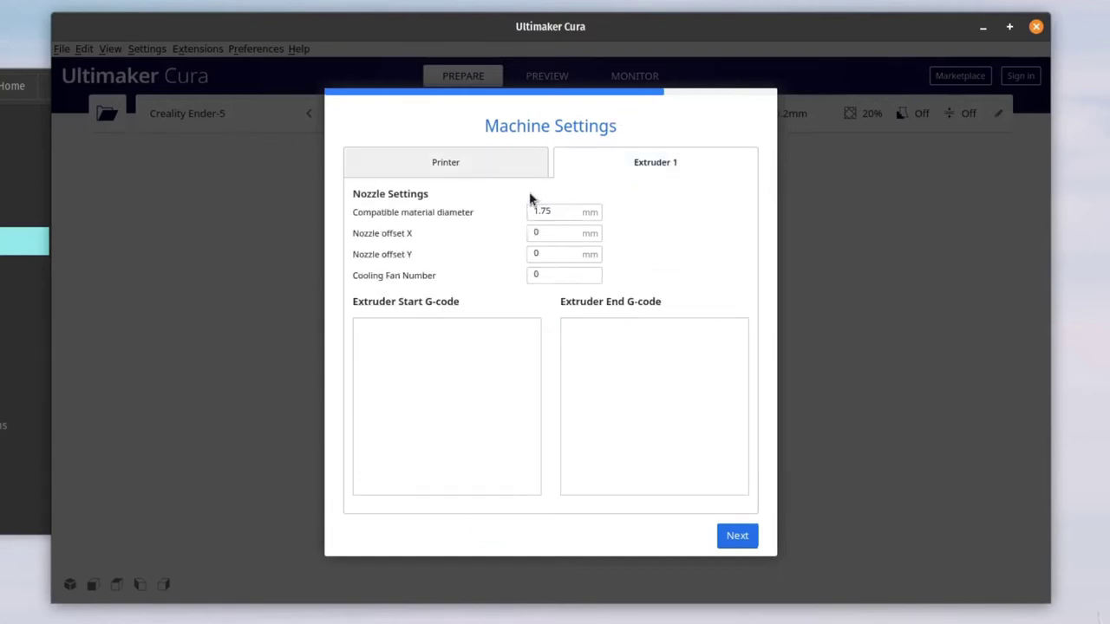
left_click(496, 168)
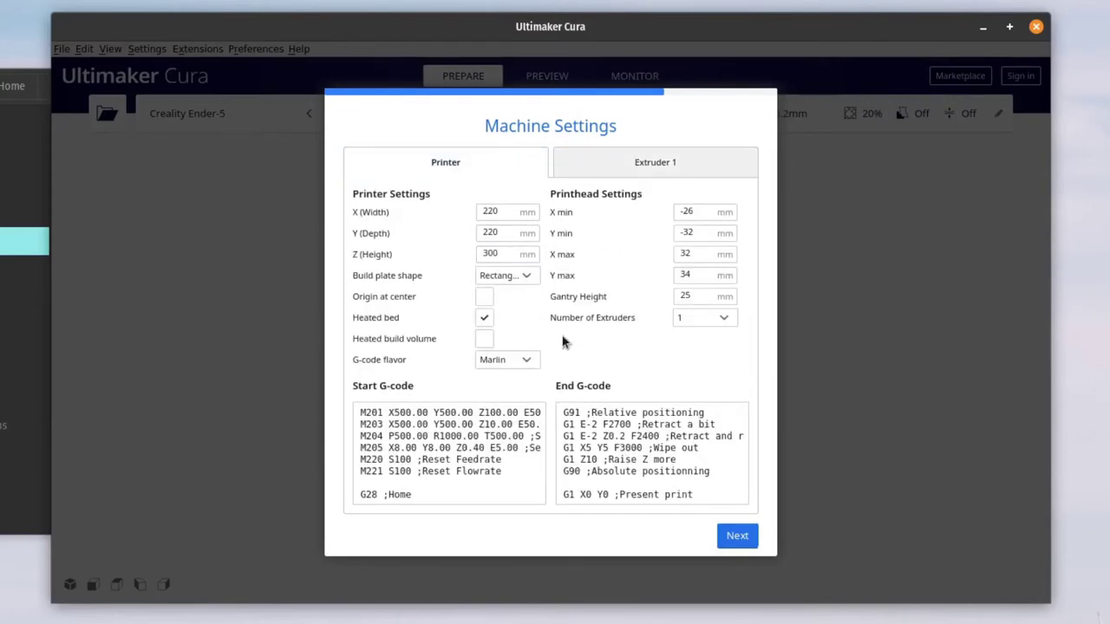
left_click(515, 410)
left_click(745, 546)
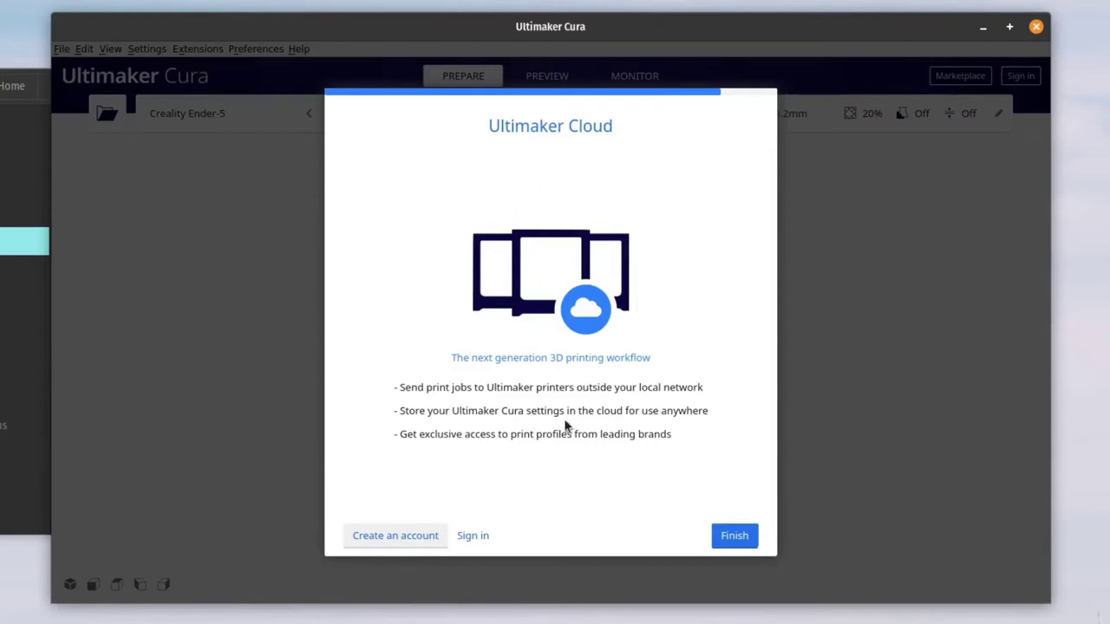
Finish setup without signing in, survey the empty Ender-5 plate, and open Preferences.
left_click(728, 536)
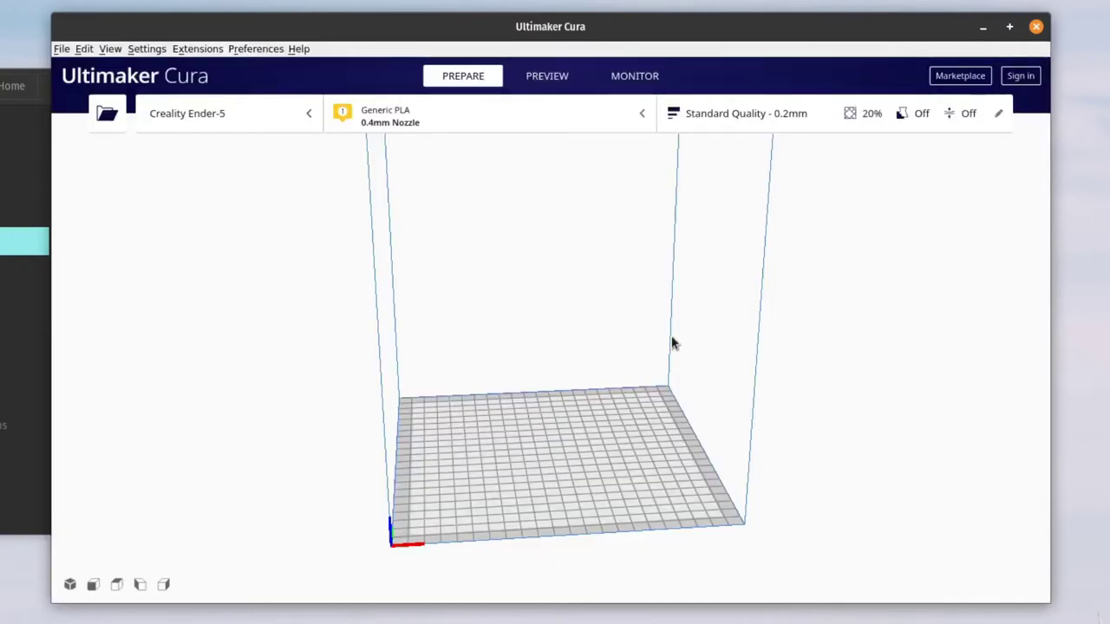
scroll(684, 252, "down", 3)
right_click_drag(686, 248, 651, 290)
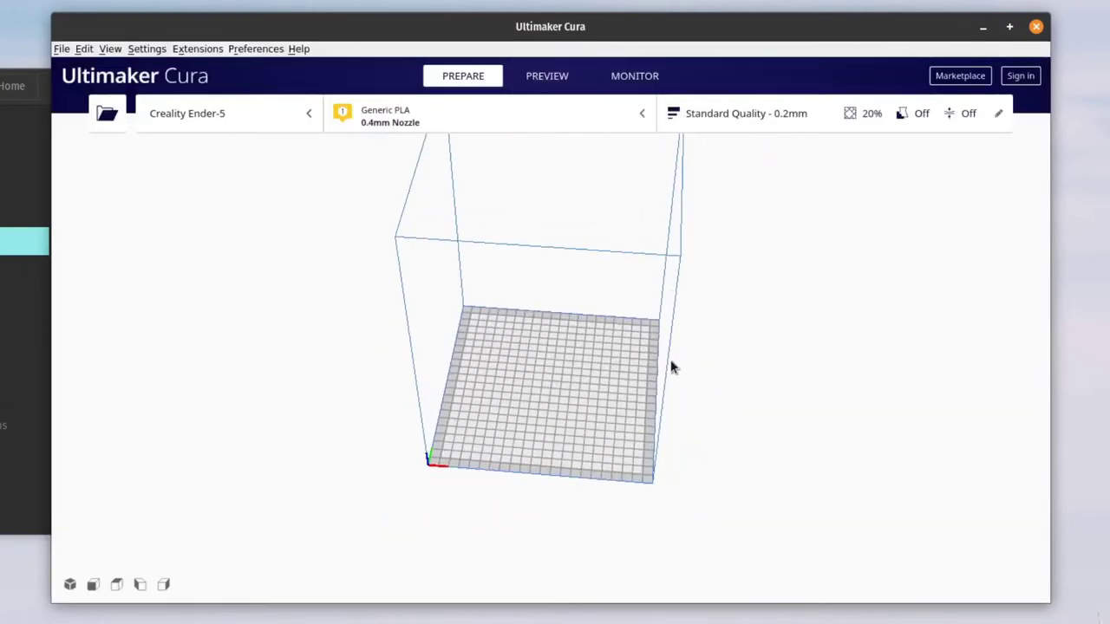
scroll(659, 364, "up", 3)
right_click_drag(652, 361, 286, 167)
left_click(256, 49)
Set the interface theme to Ultimaker Dark in General preferences.
left_click(290, 66)
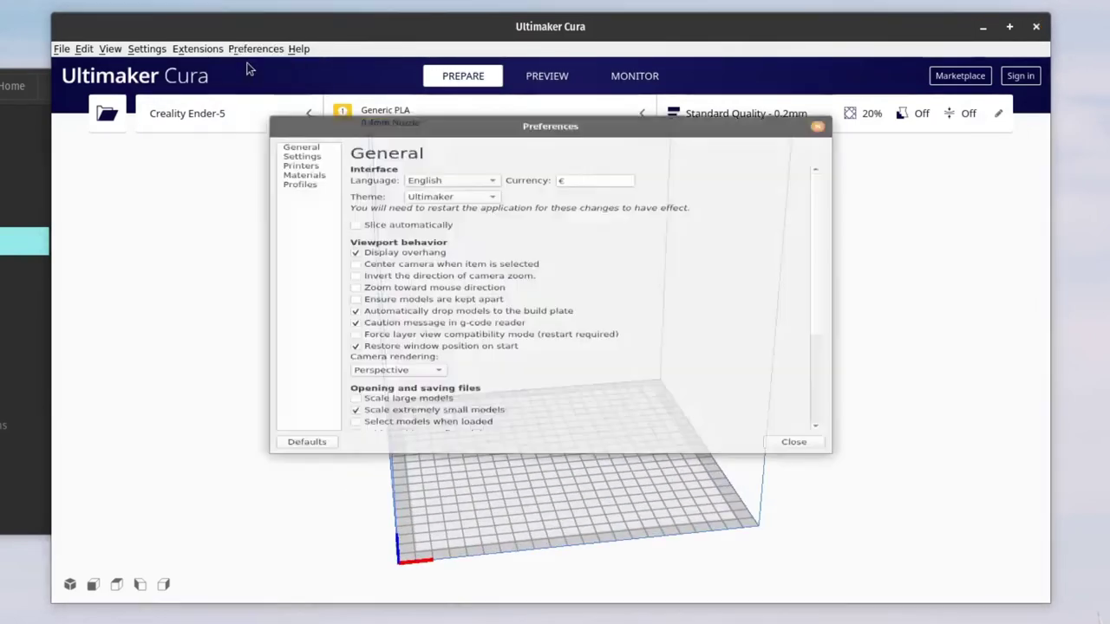
left_click(440, 167)
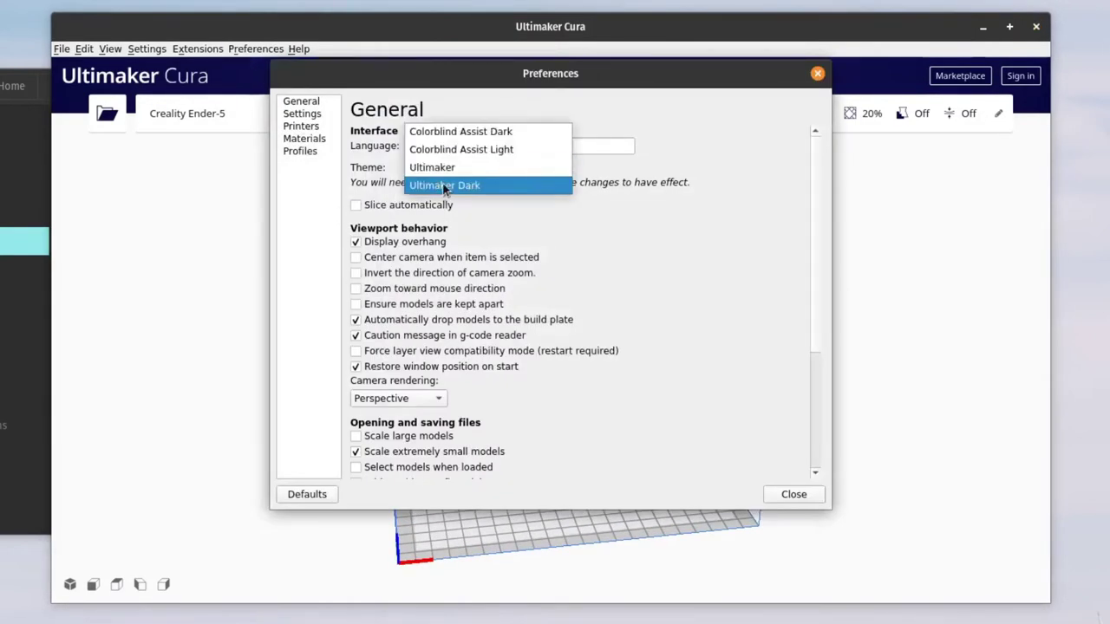
left_click(447, 192)
left_click(794, 501)
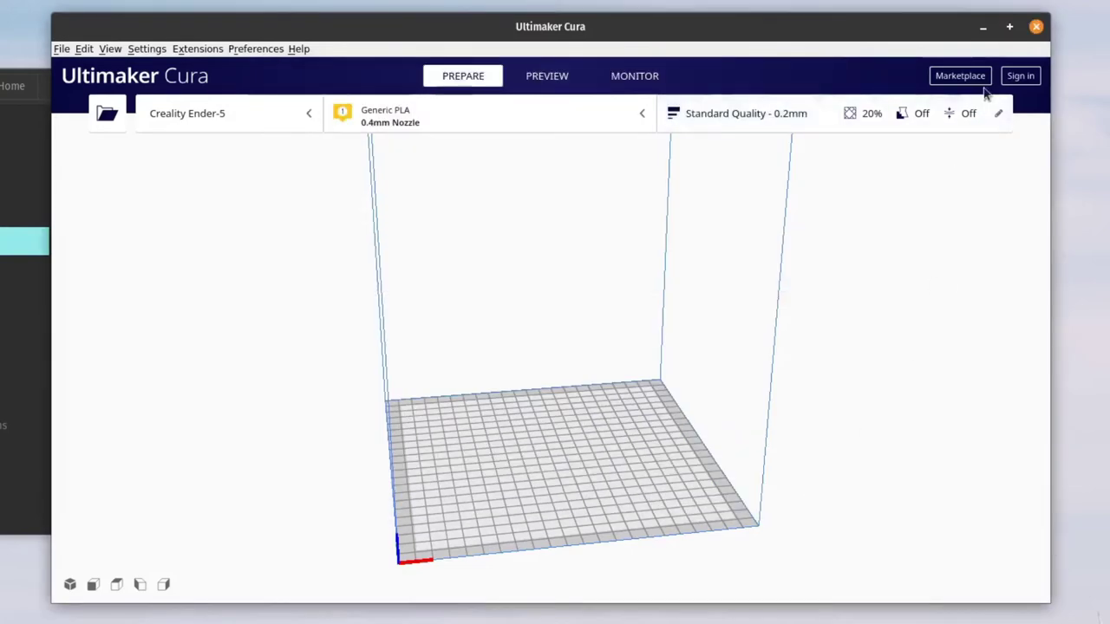
Quit Cura and relaunch it from the app search with 'cura'.
left_click(1037, 28)
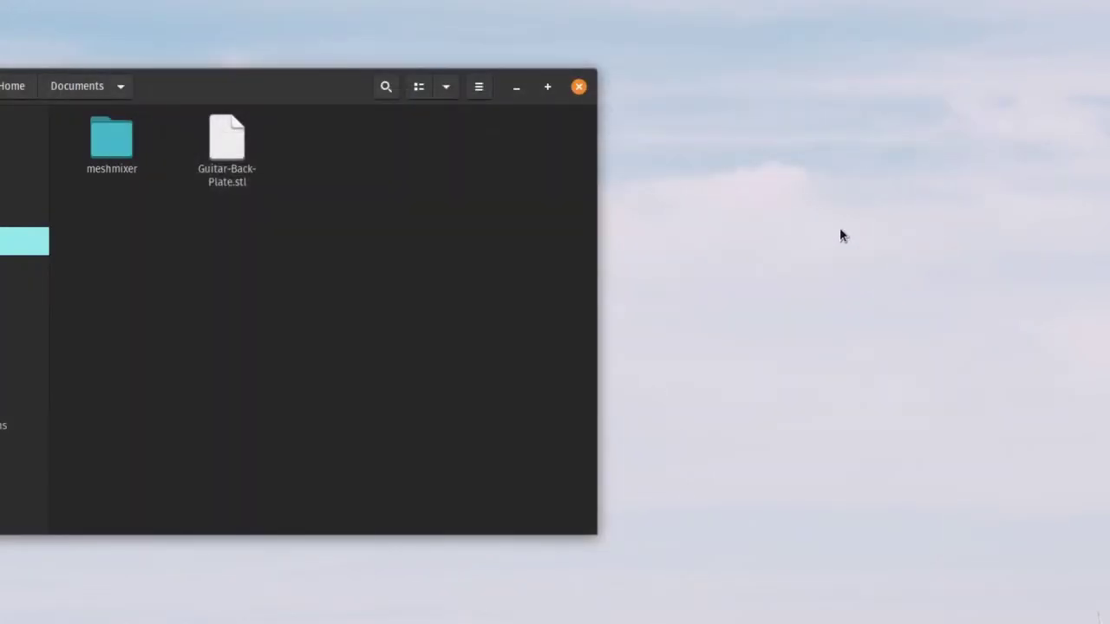
key("super")
type("cura")
key("Return")
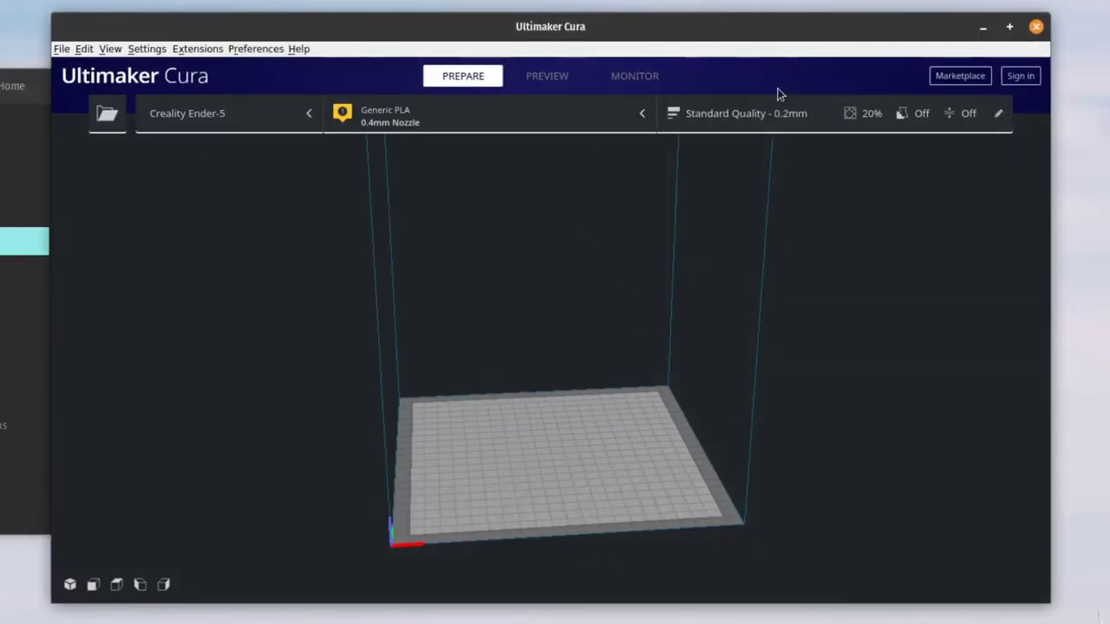
Drag Guitar-Back-Plate.stl from the file manager onto the build plate.
left_click(2, 492)
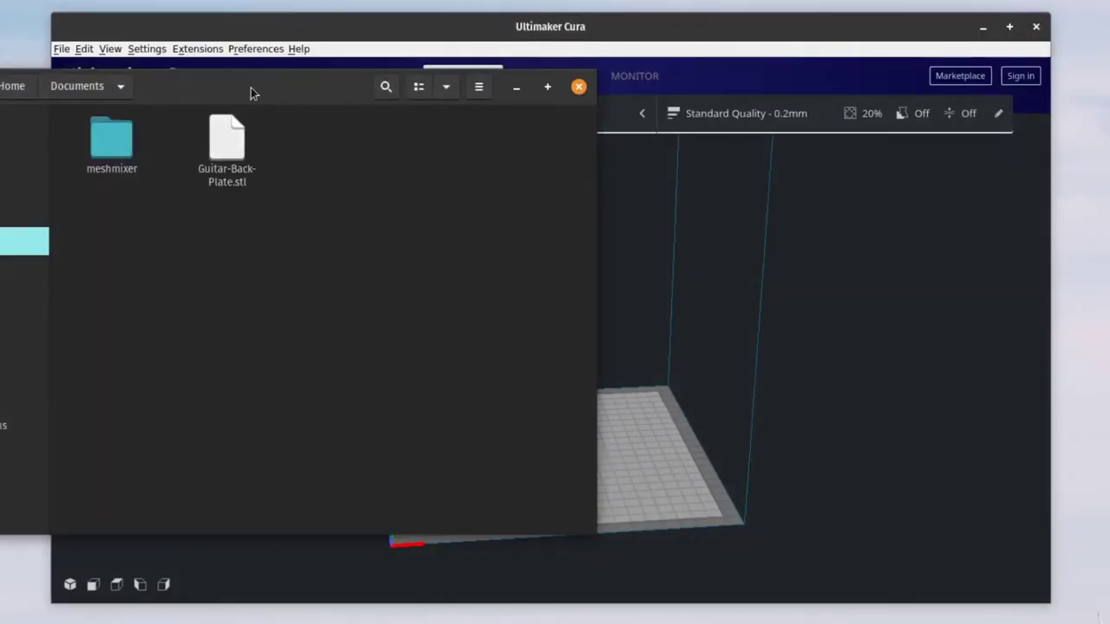
left_click_drag(251, 88, 193, 117)
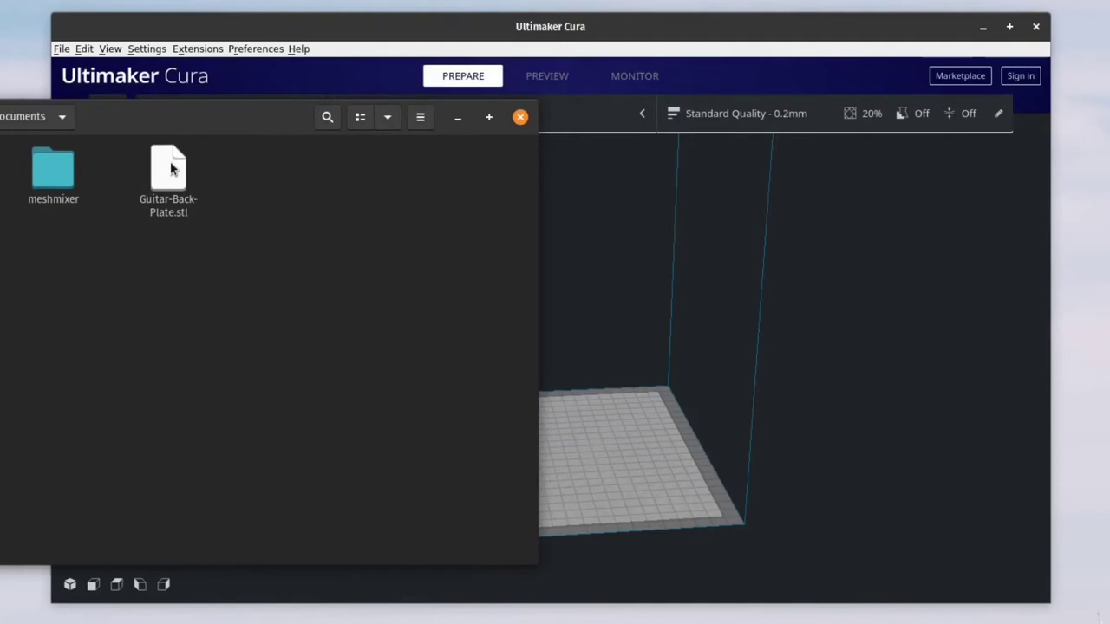
left_click(171, 169)
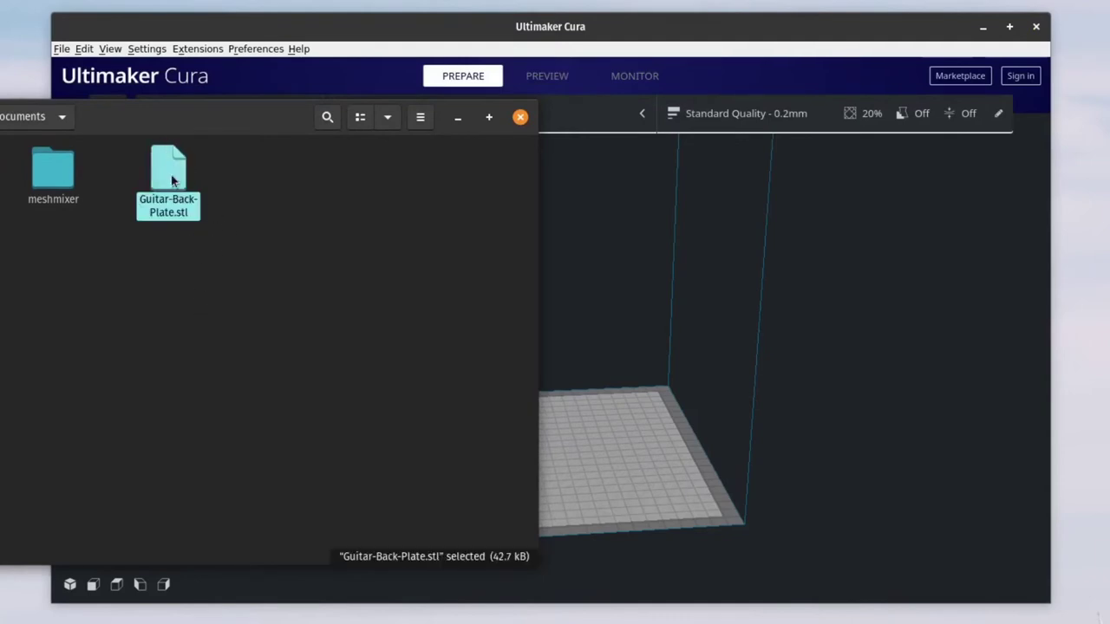
left_click_drag(171, 180, 628, 469)
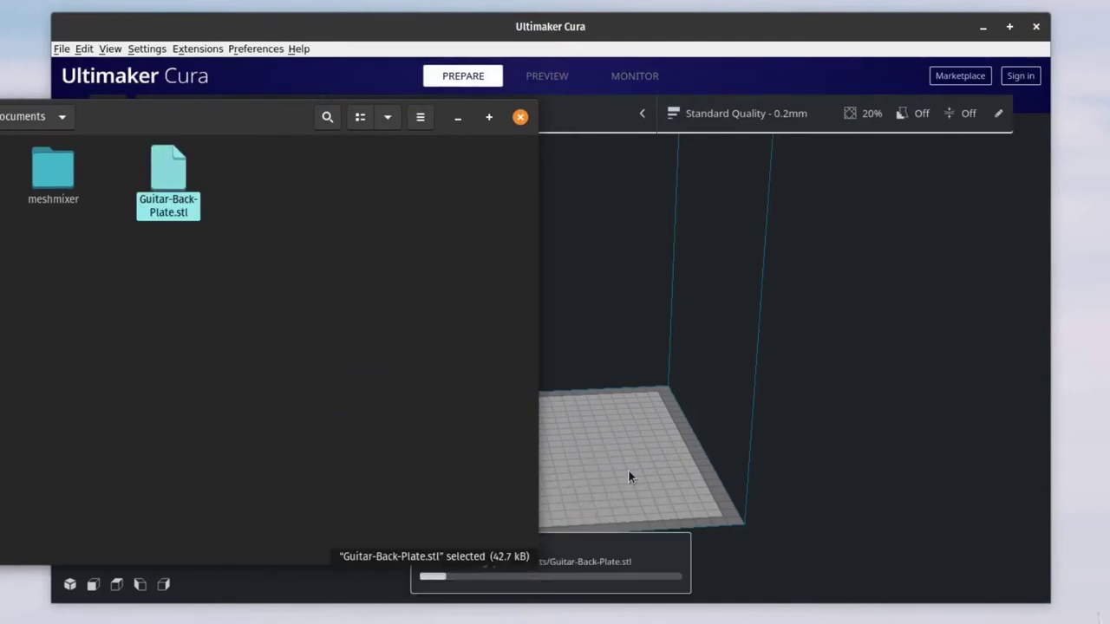
Orbit around the loaded guitar back plate to inspect it, then select it.
left_click(633, 33)
left_click(60, 49)
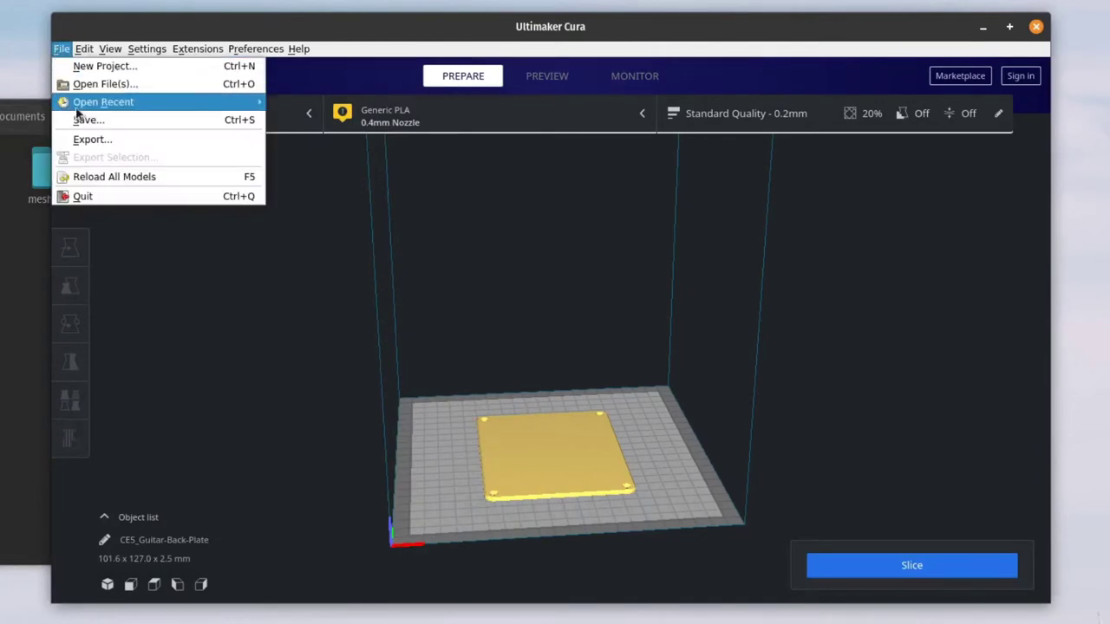
left_click(338, 18)
right_click_drag(706, 312, 335, 355)
right_click_drag(508, 372, 730, 376)
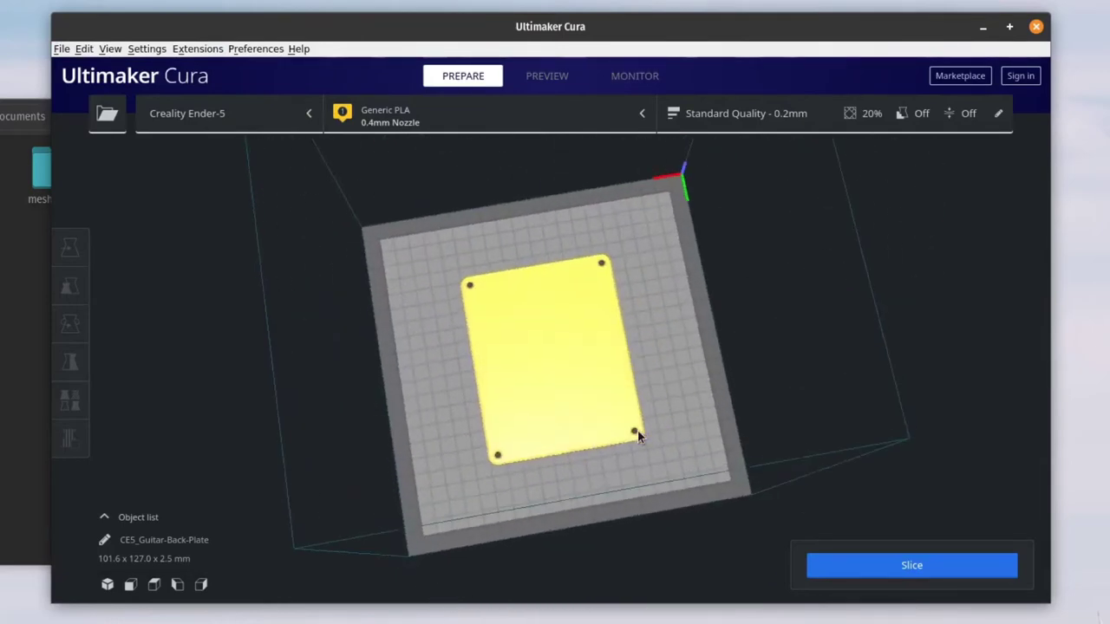
right_click_drag(639, 436, 570, 451)
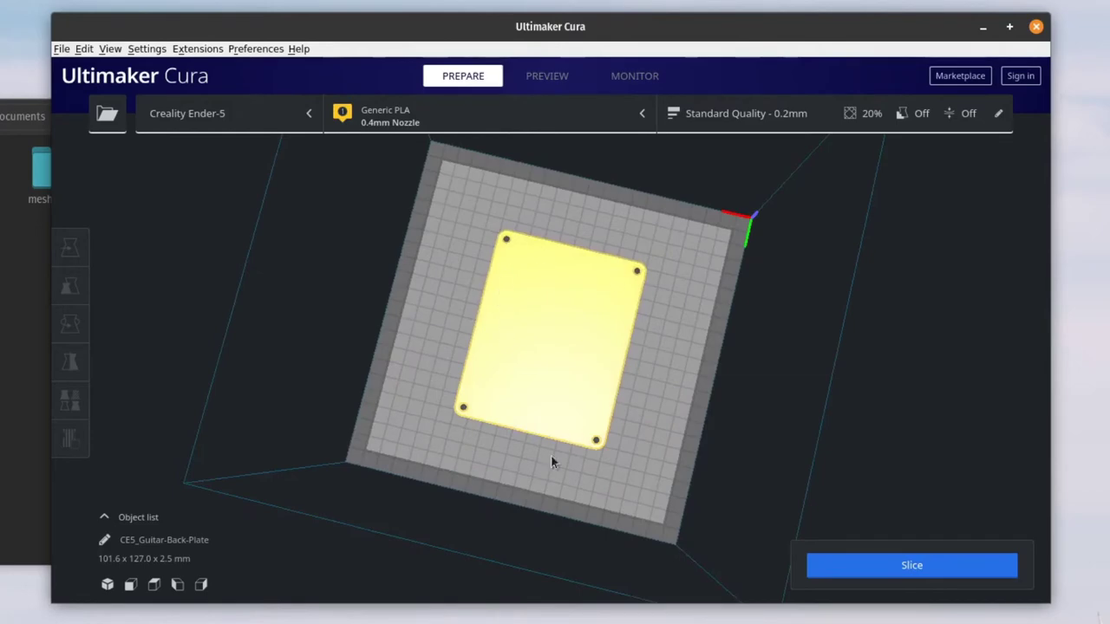
right_click_drag(633, 330, 819, 253)
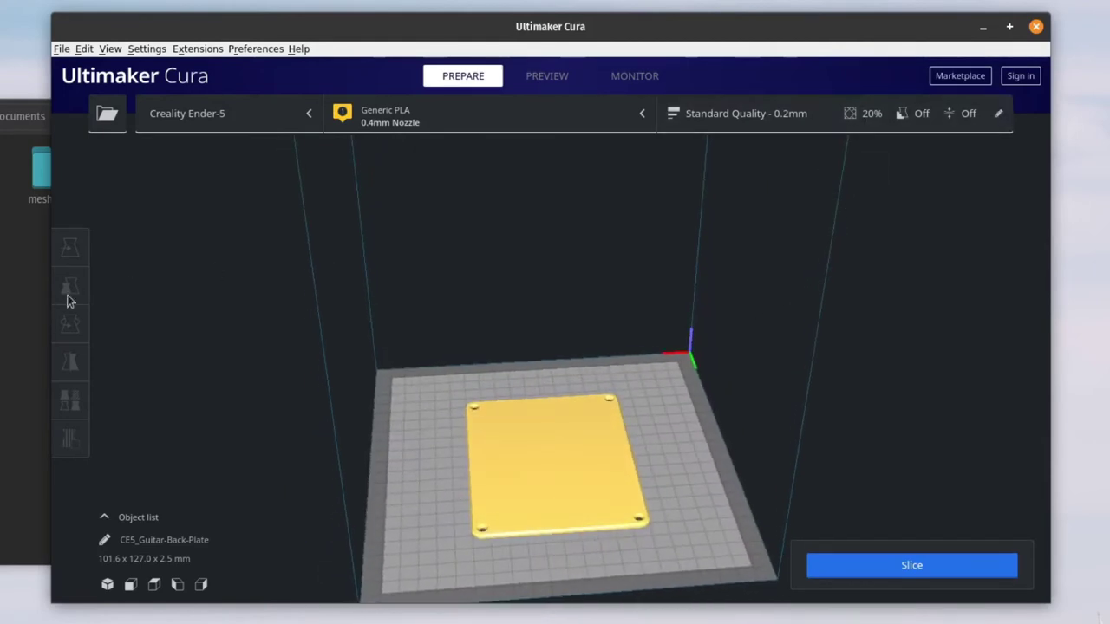
left_click(564, 500)
Move the back plate to X 6.2726 mm and view its 101.6 × 127 × 2.54 mm size.
left_click(427, 399)
left_click(499, 473)
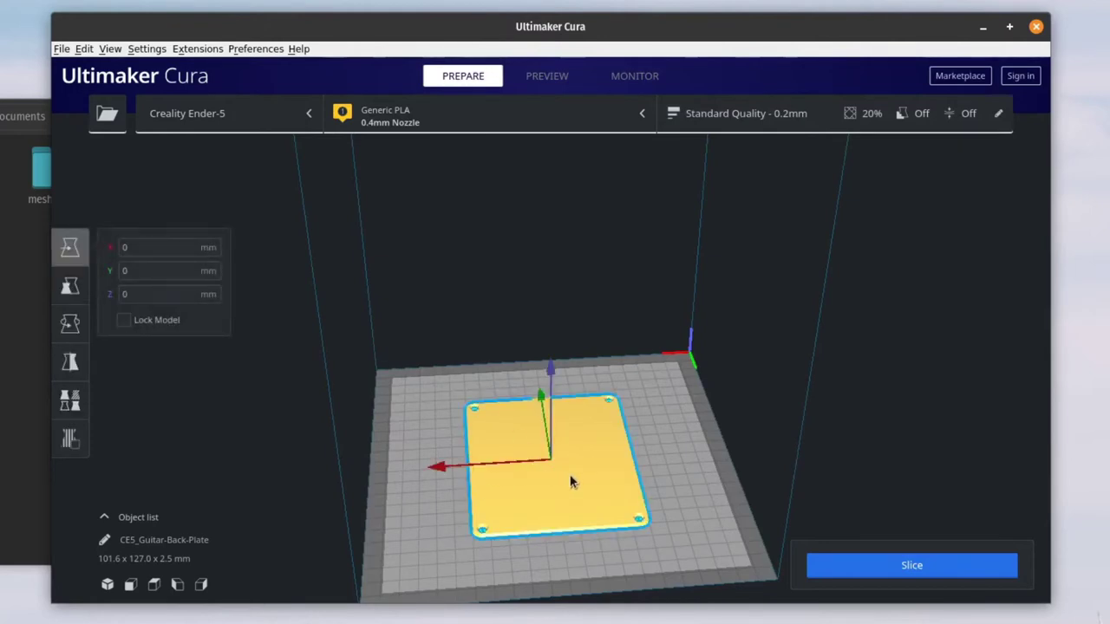
left_click_drag(477, 469, 442, 469)
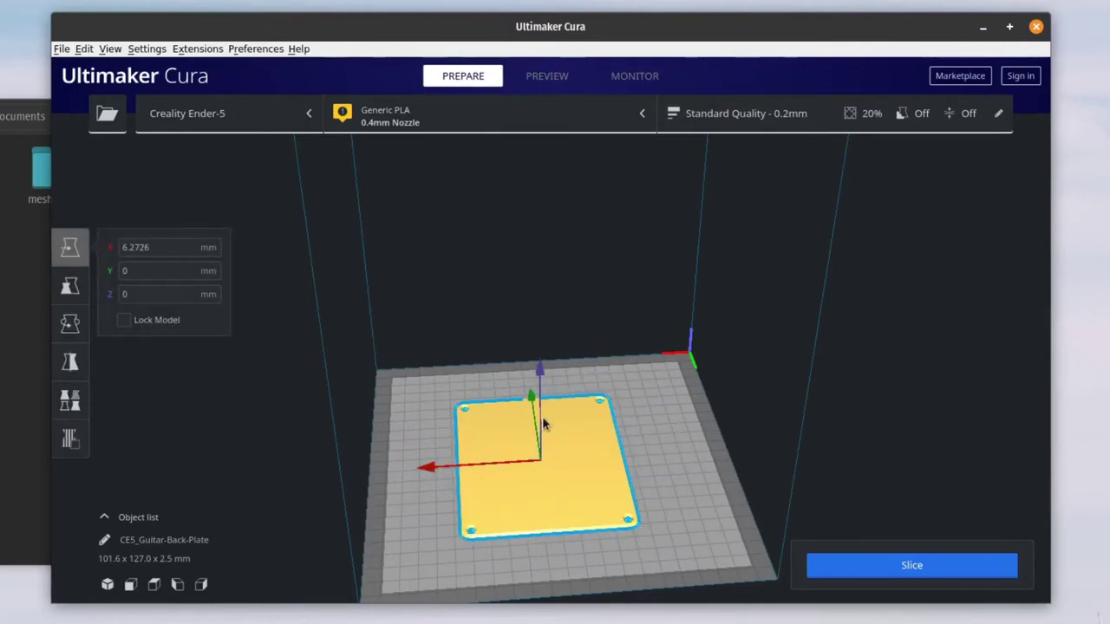
left_click(73, 288)
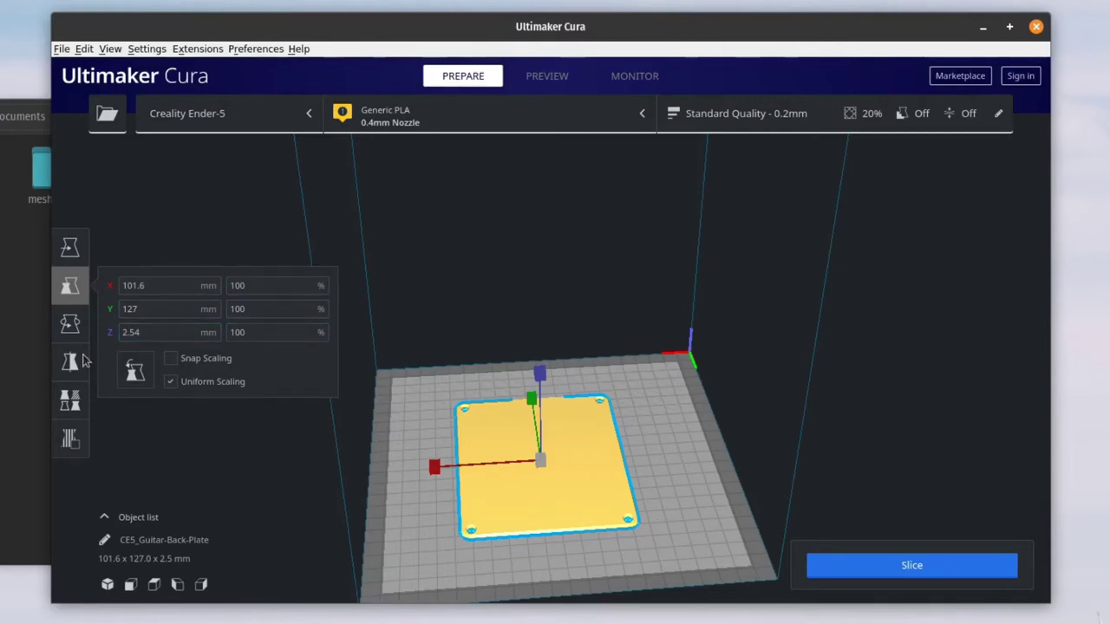
left_click(69, 326)
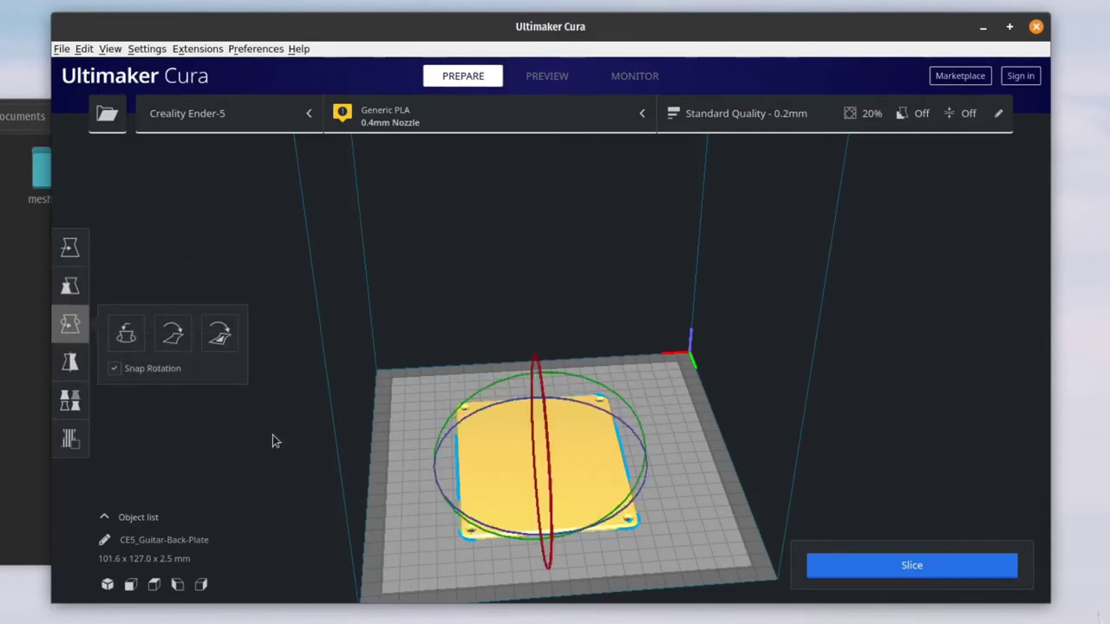
left_click(77, 362)
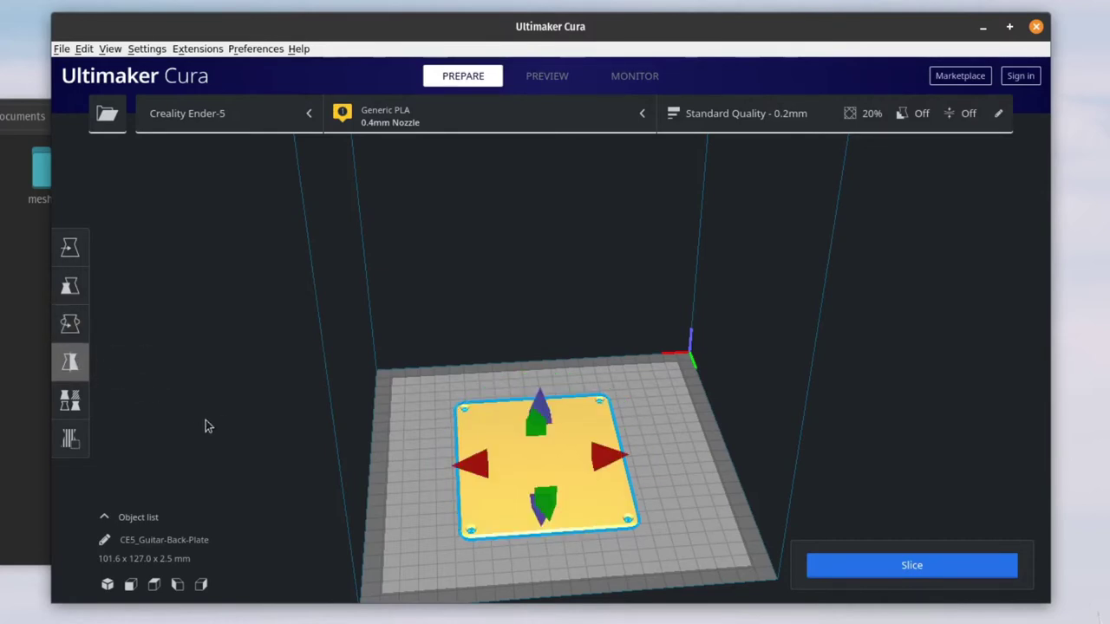
right_click_drag(205, 426, 74, 362)
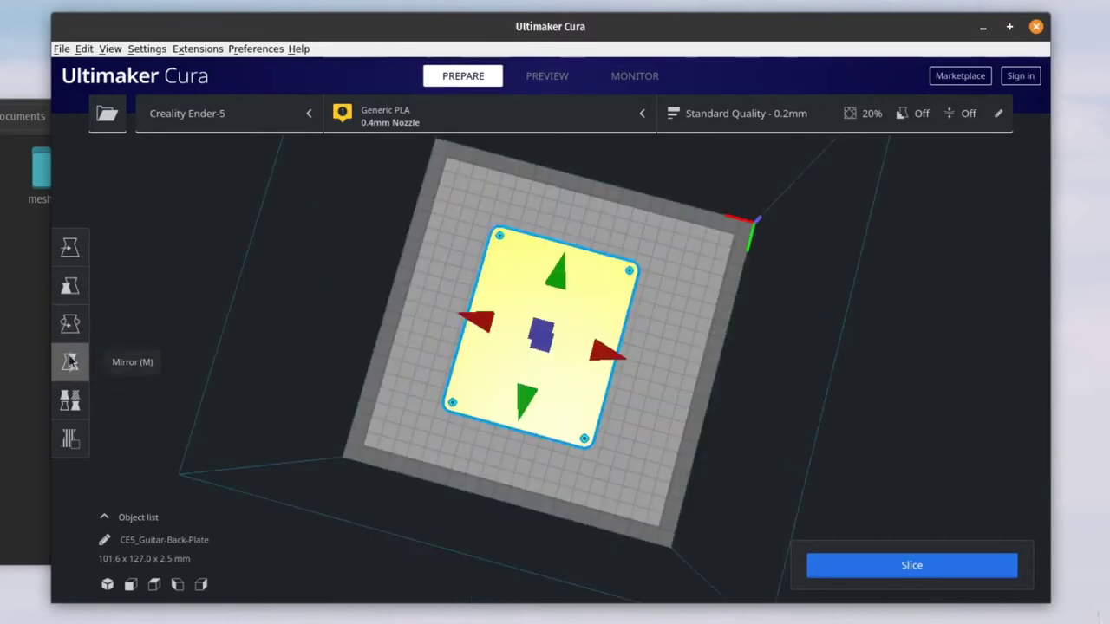
left_click(79, 431)
right_click_drag(312, 486, 285, 458)
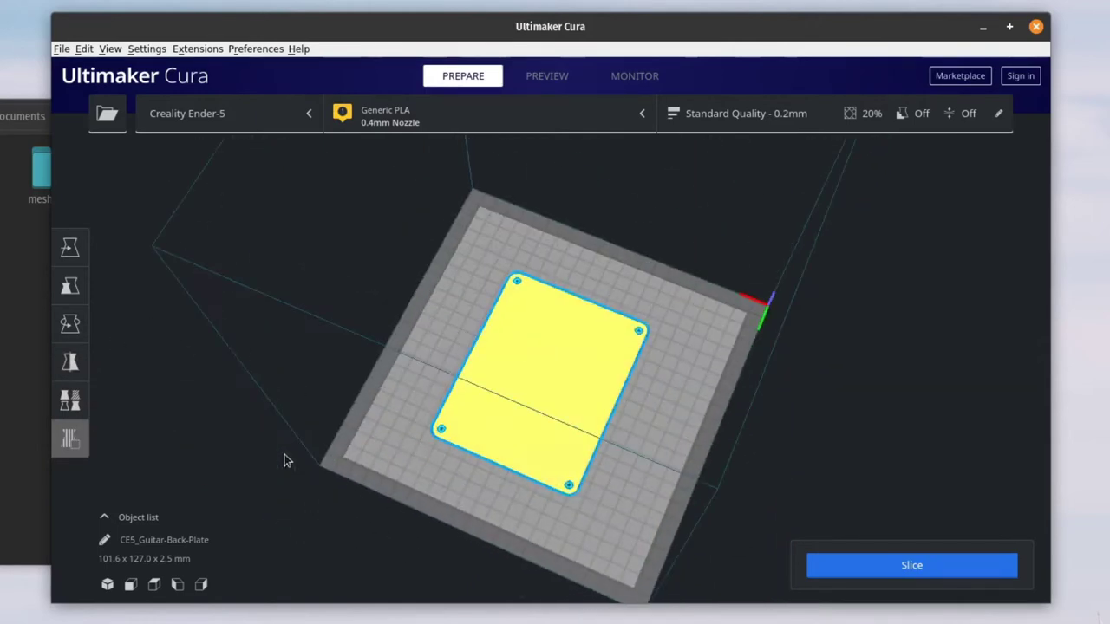
left_click(72, 259)
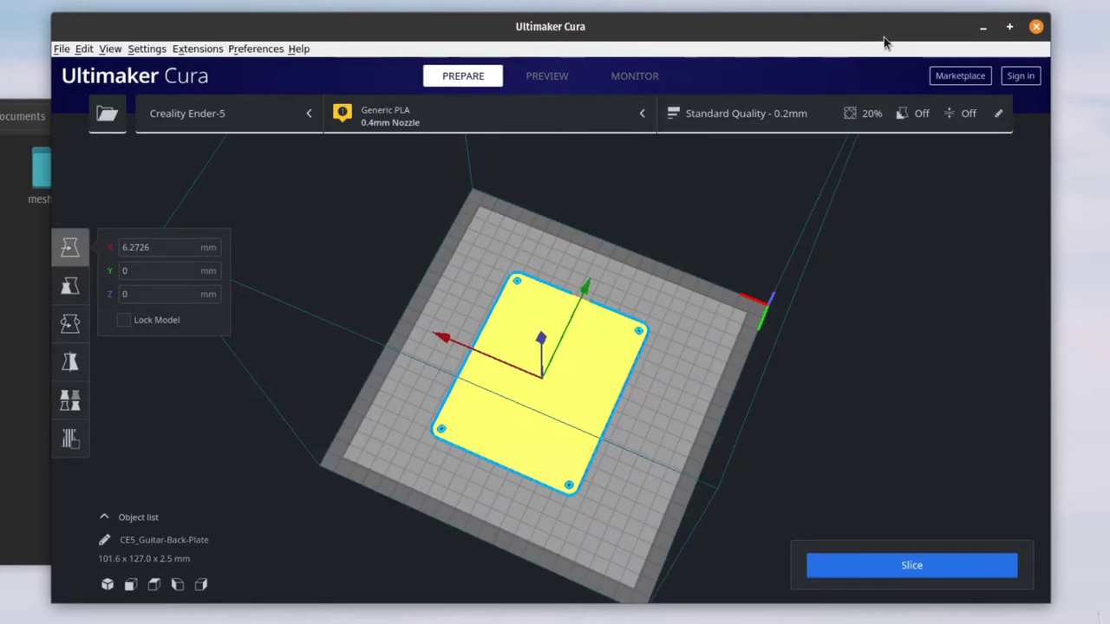
left_click(861, 120)
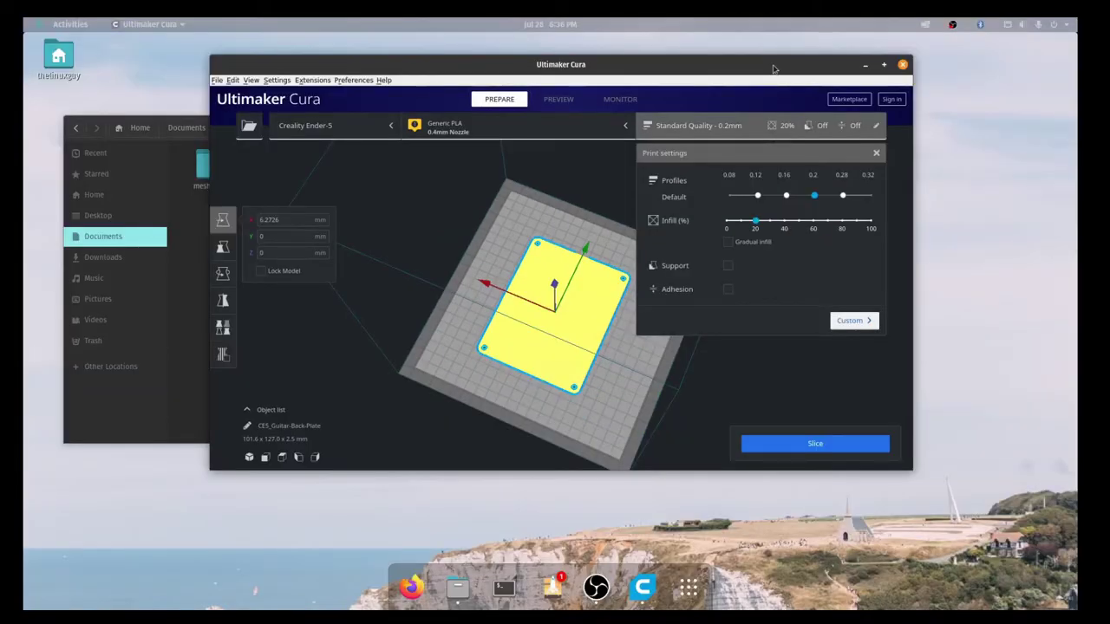
Maximize Cura, turn to a front view, and enable support and adhesion.
double_click(772, 66)
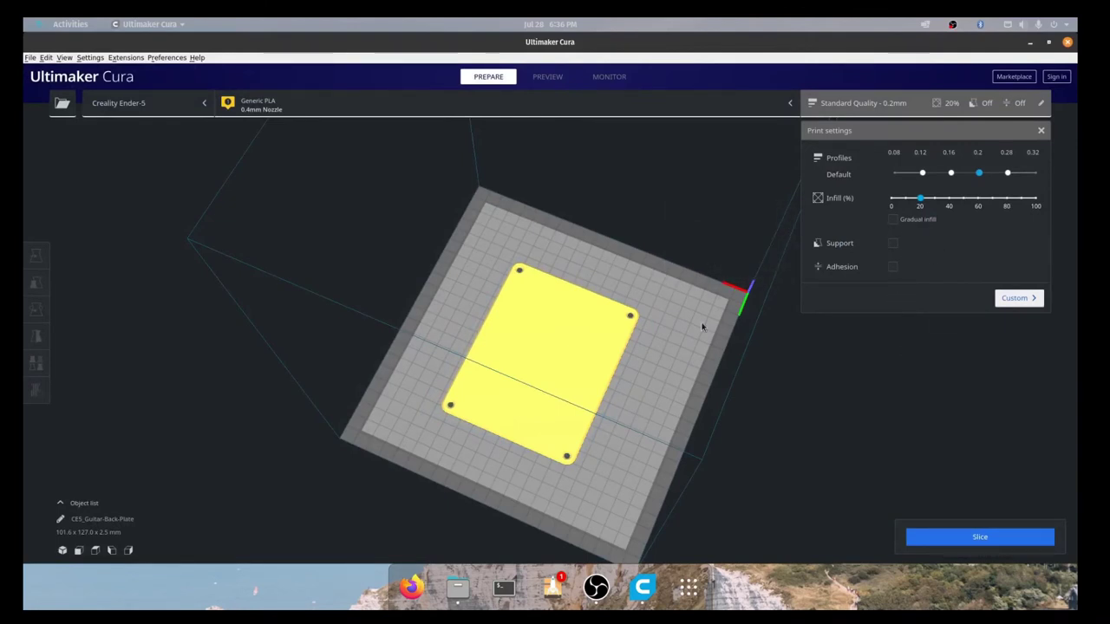
right_click_drag(607, 467, 685, 446)
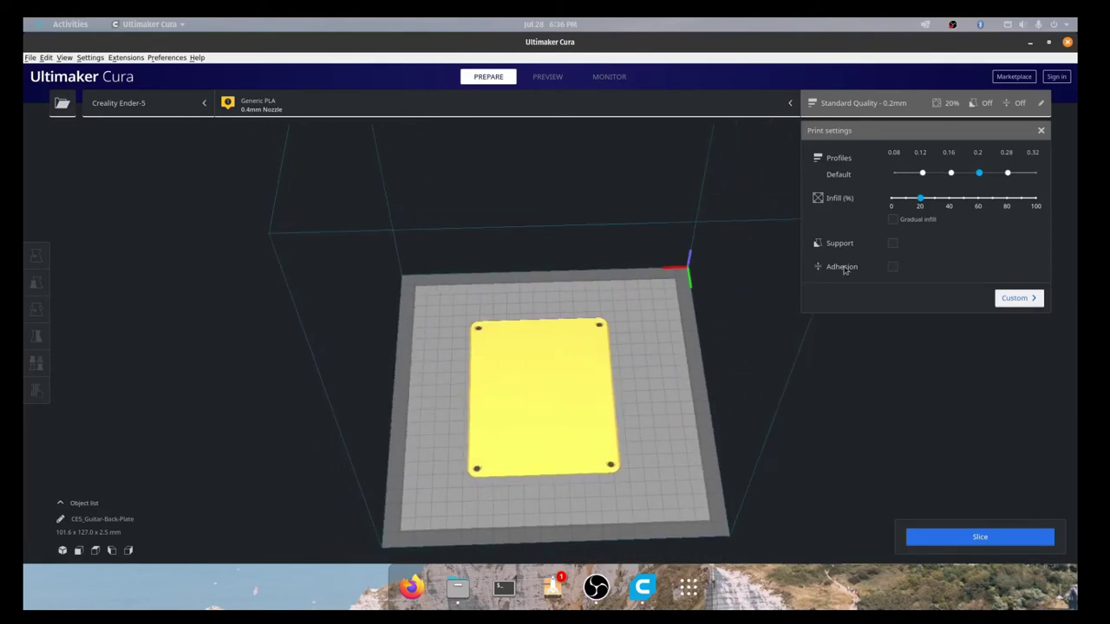
left_click(893, 243)
left_click(893, 266)
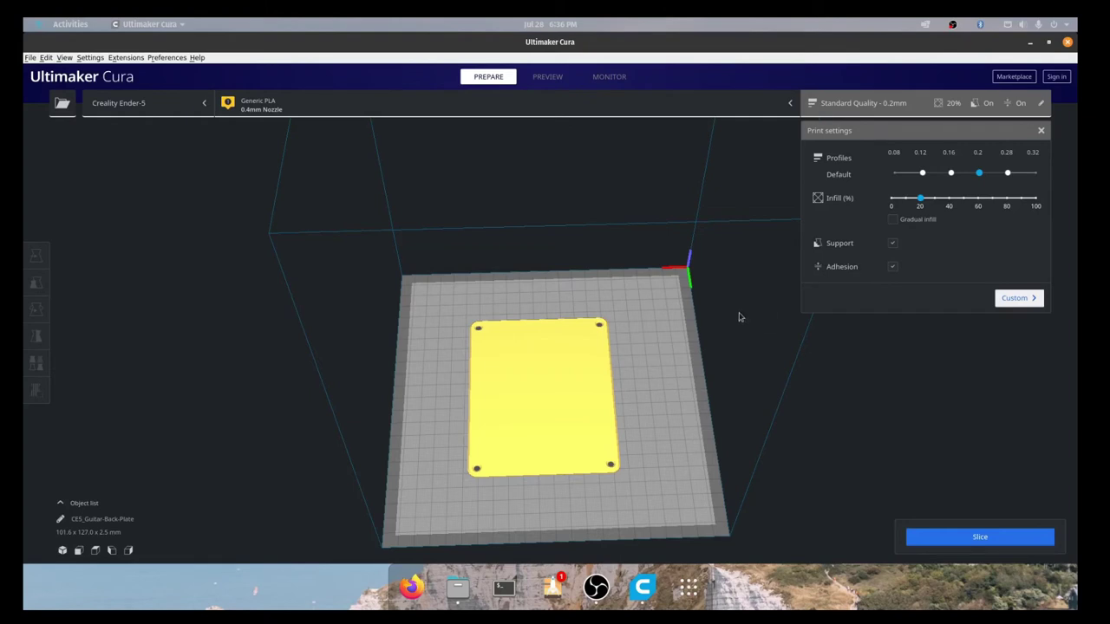
Orbit to inspect the plate, then switch support and adhesion back off.
right_click_drag(653, 375, 657, 295)
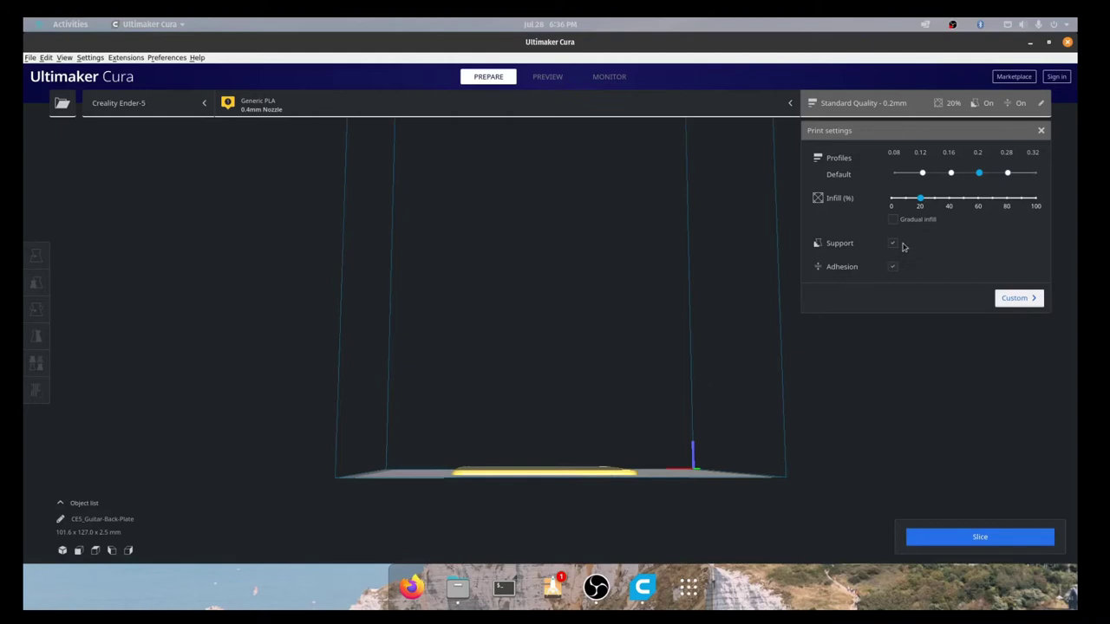
right_click_drag(699, 303, 664, 402)
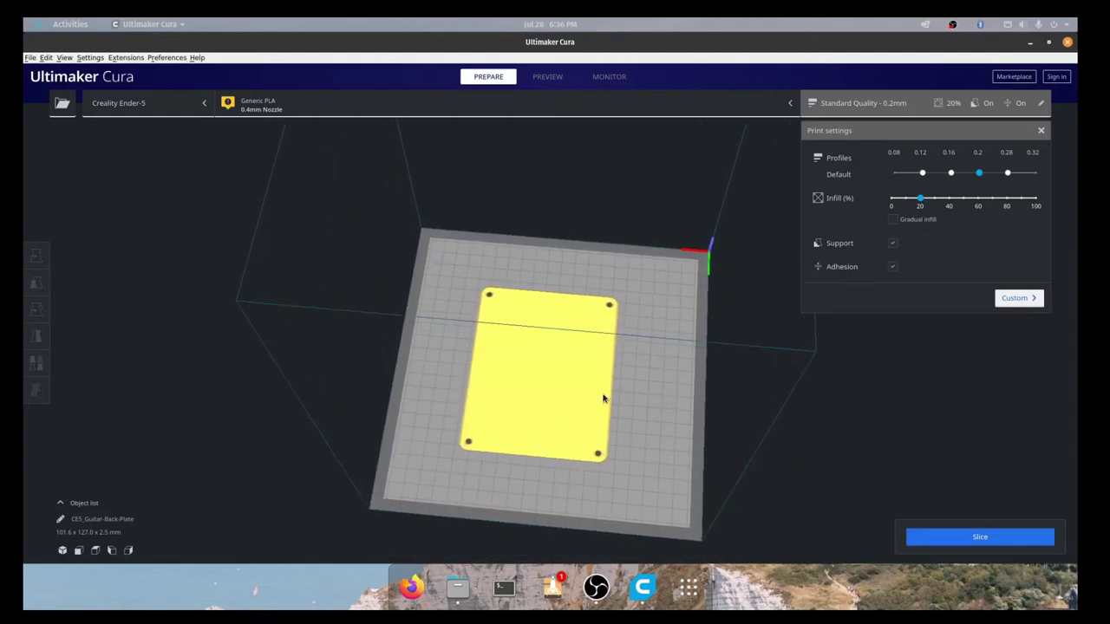
right_click_drag(665, 401, 639, 458)
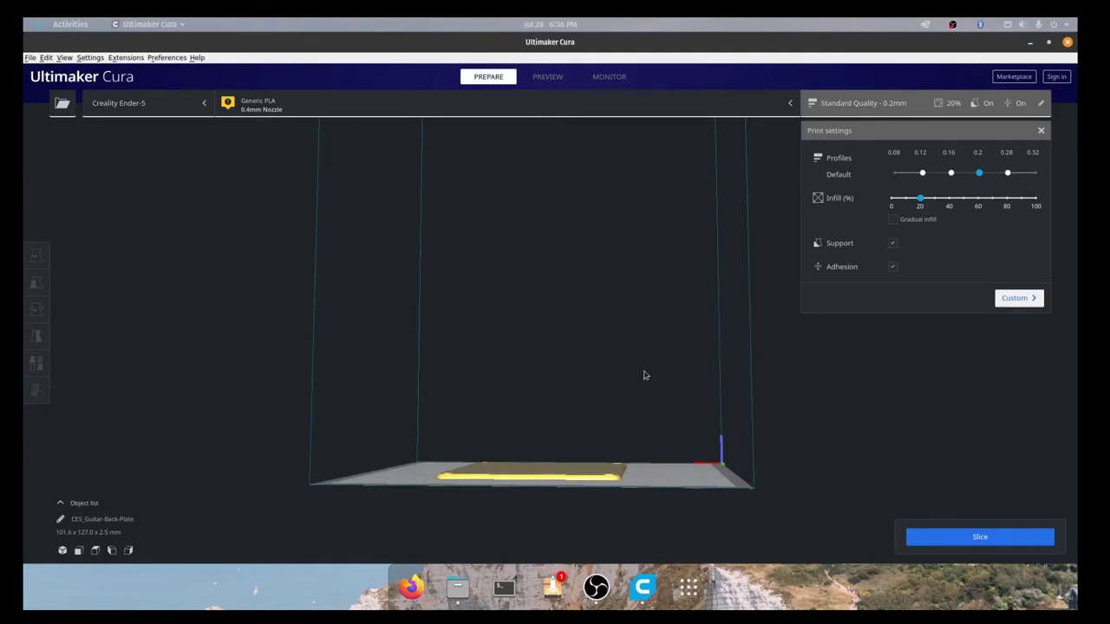
right_click_drag(667, 361, 682, 446)
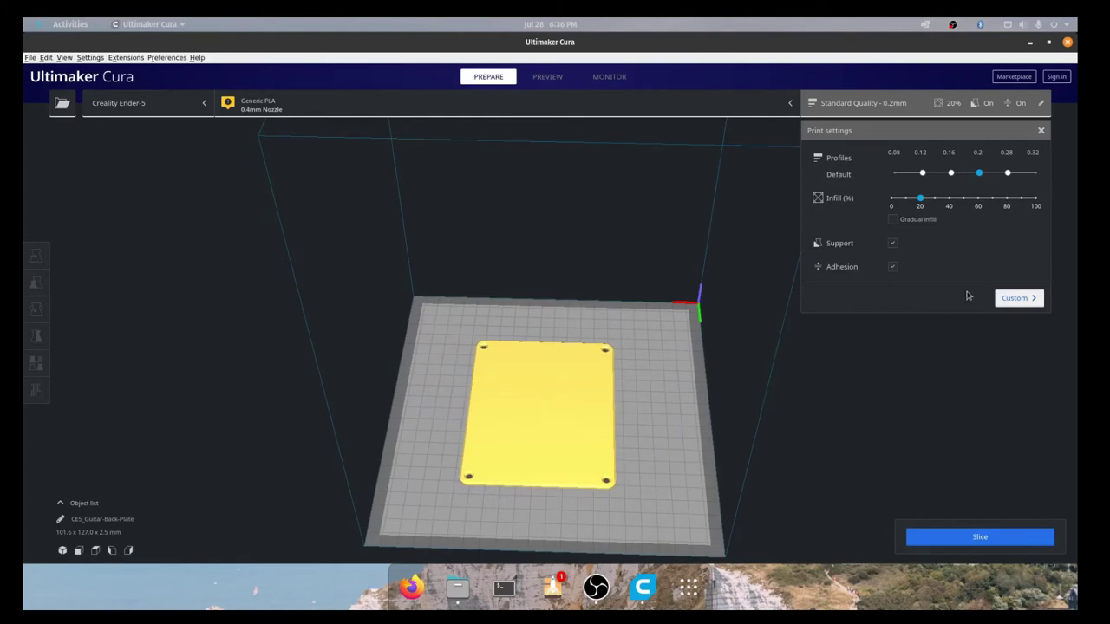
left_click(893, 246)
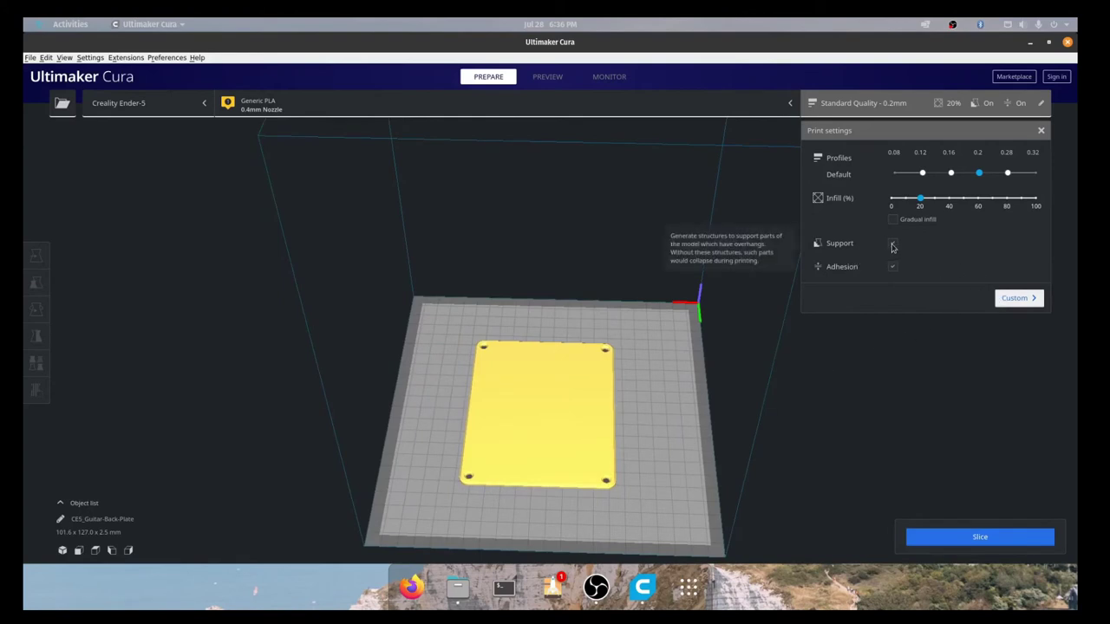
left_click(893, 267)
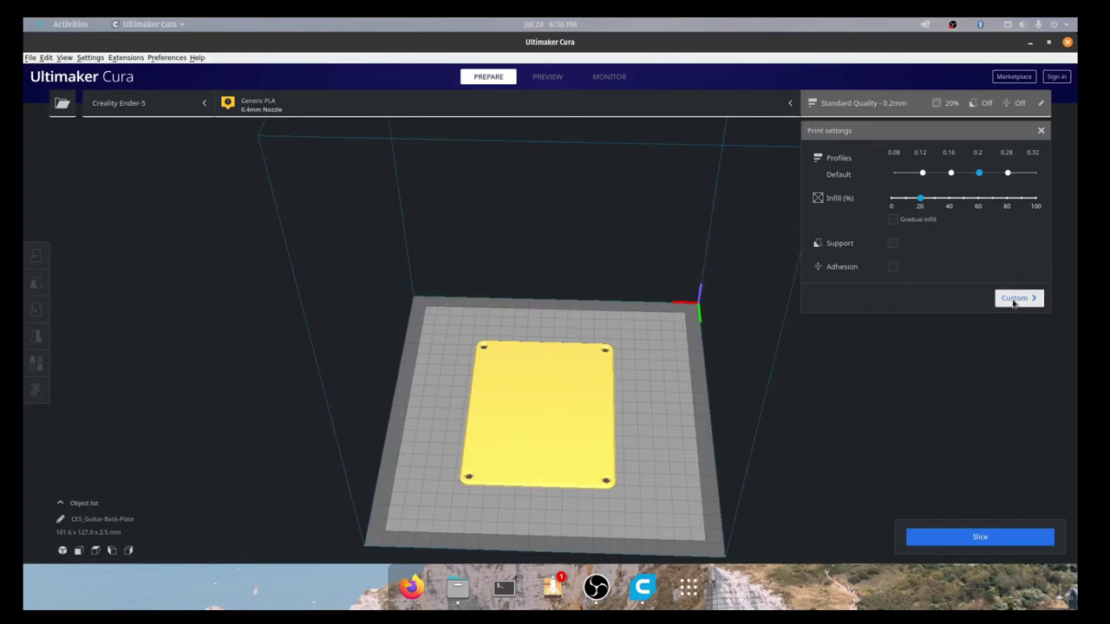
left_click(1013, 299)
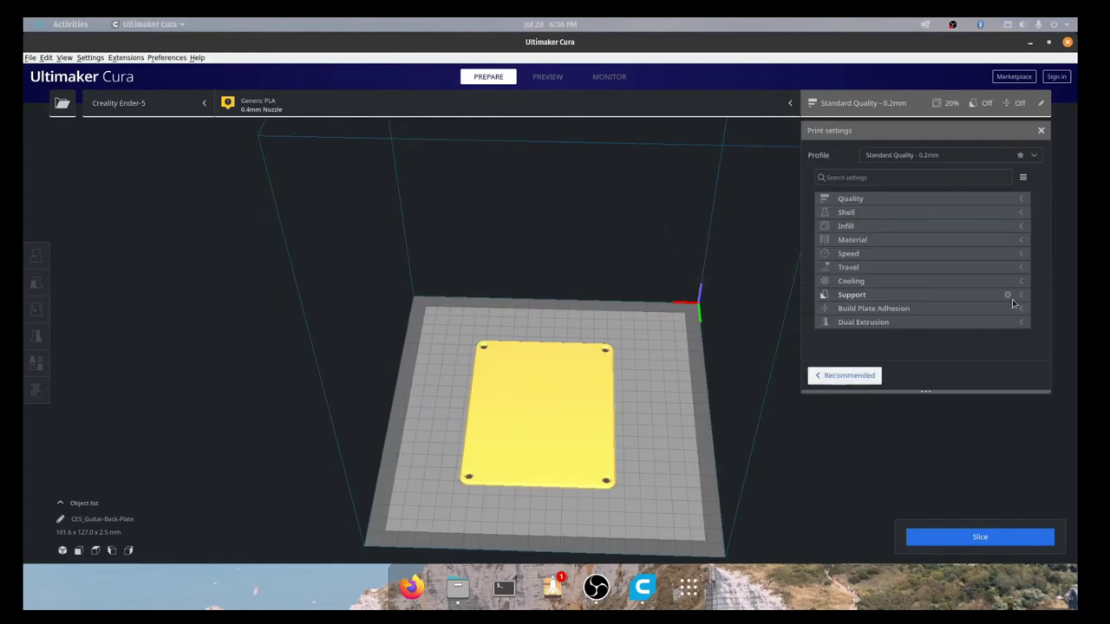
Review Quality, Shell, Infill (Cubic pattern) and Material values, including 200 °C printing and 60 °C plate.
left_click(1020, 202)
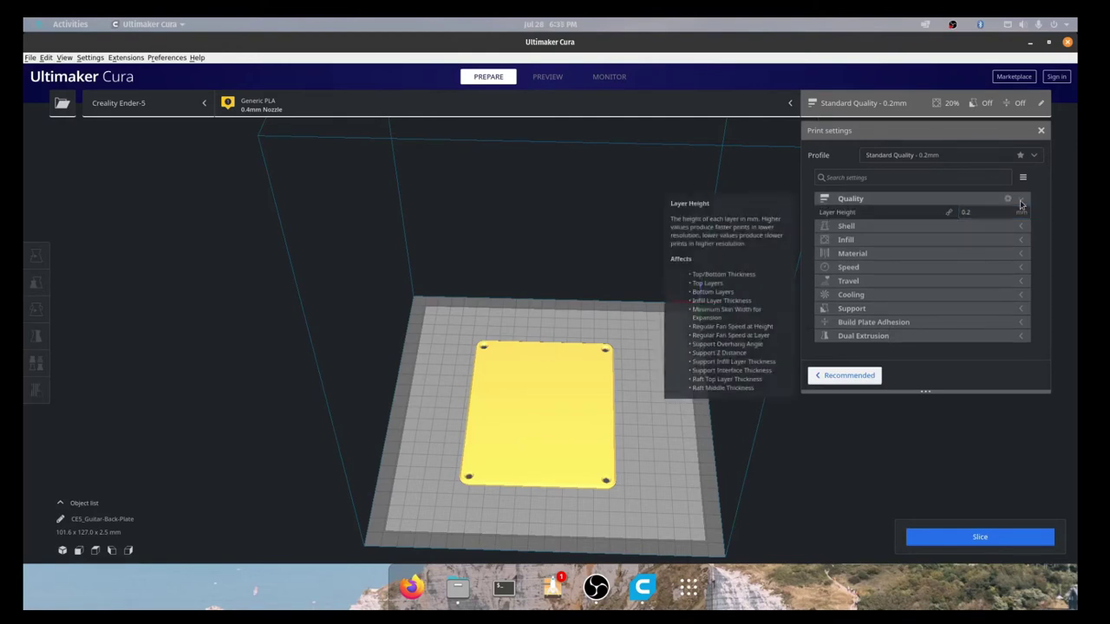
left_click(1021, 201)
left_click(1022, 214)
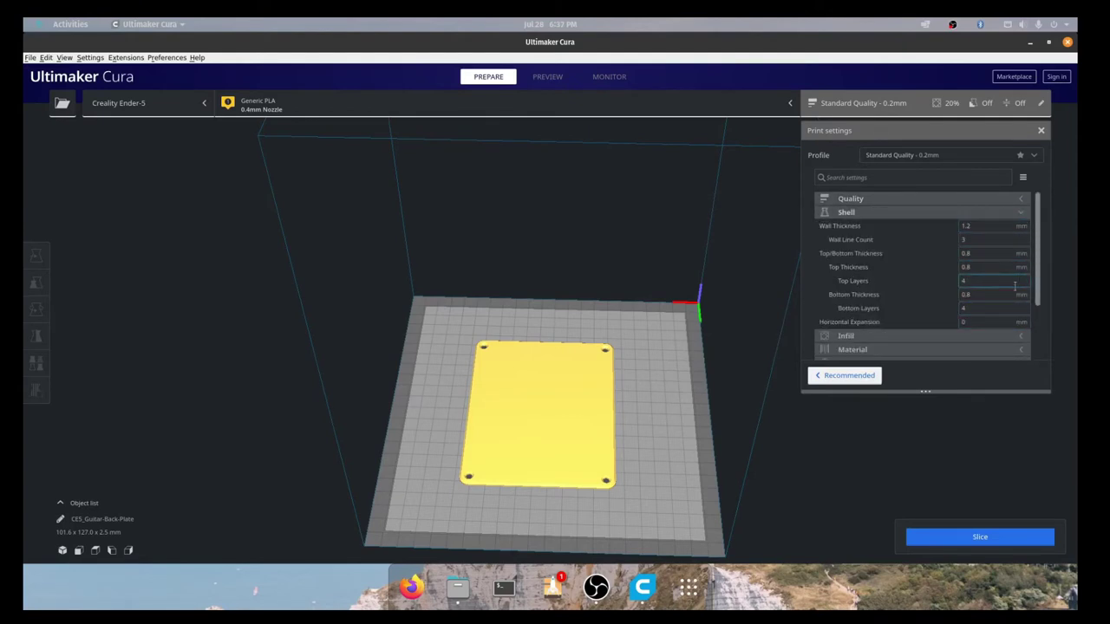
left_click(1020, 216)
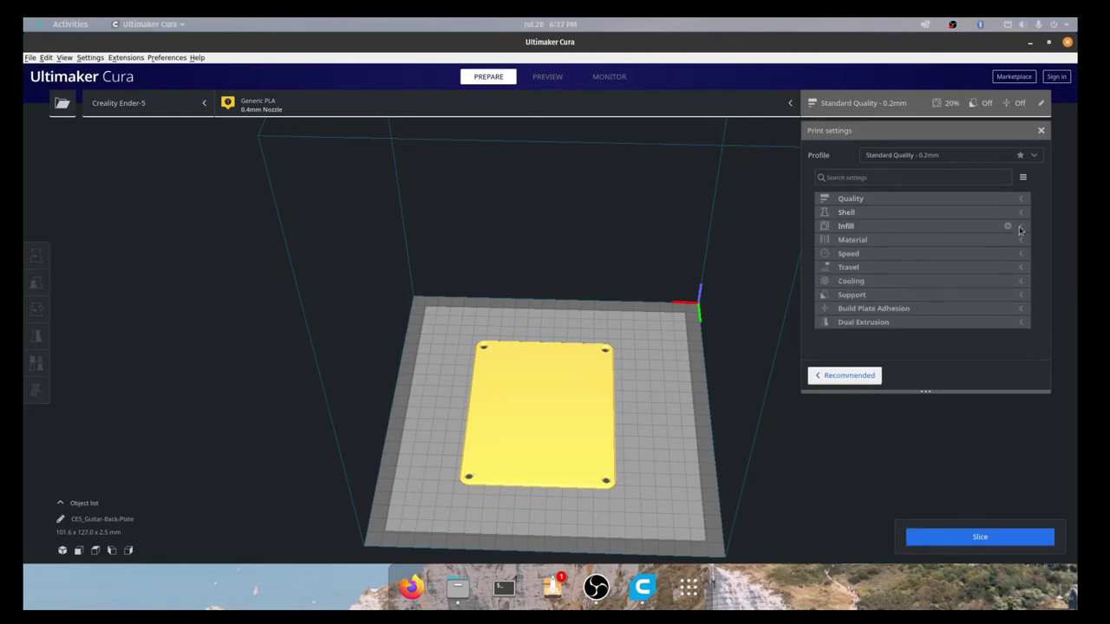
left_click(1015, 227)
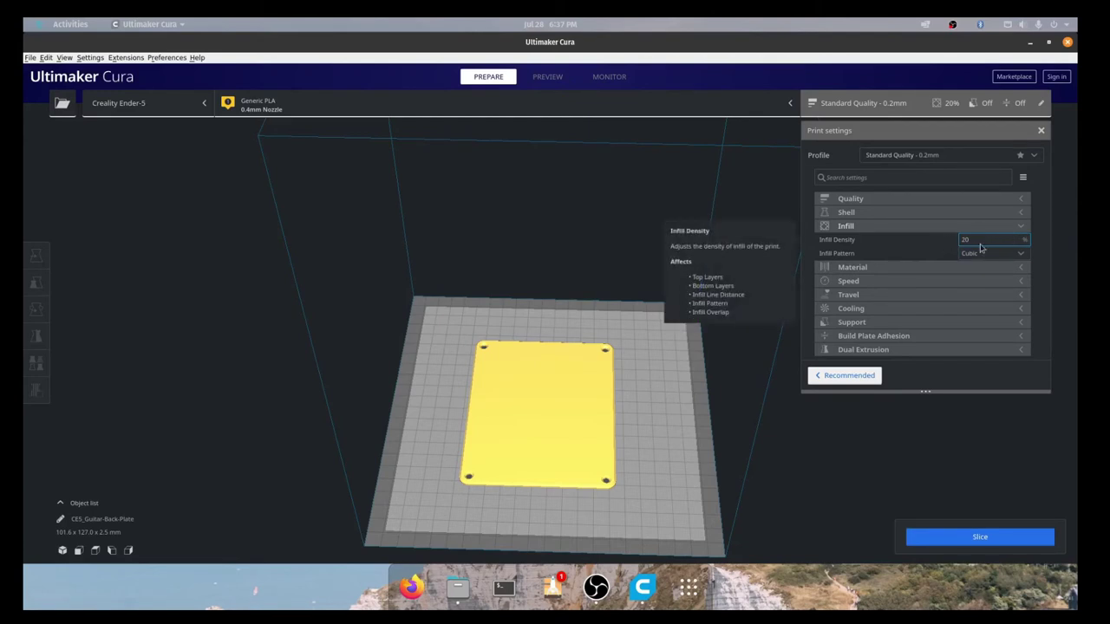
left_click(982, 253)
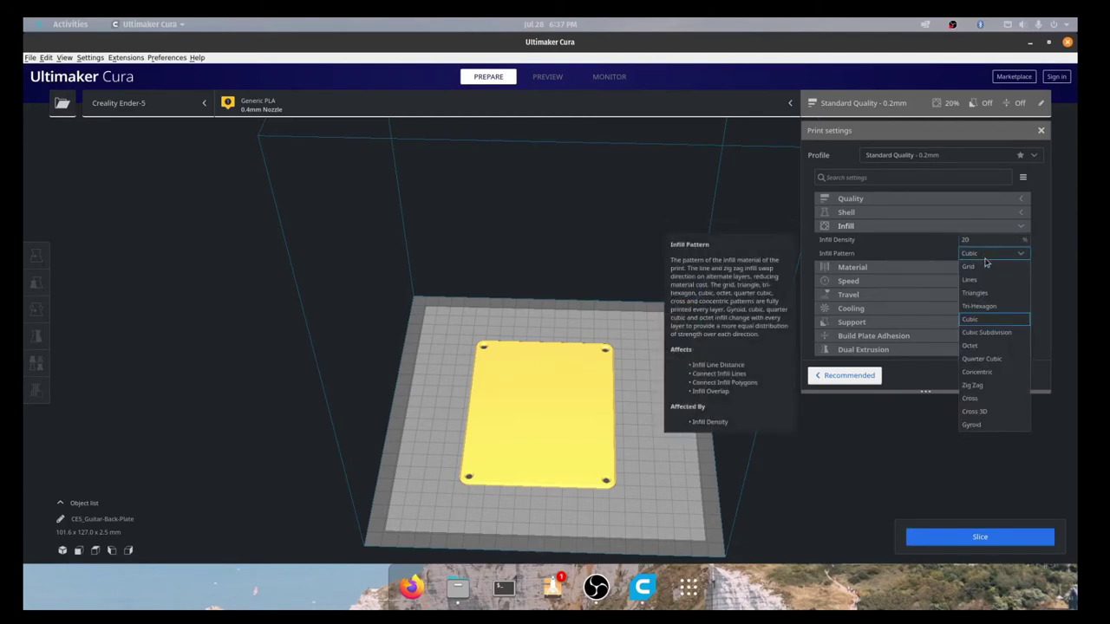
left_click(997, 225)
left_click(1016, 241)
left_click(978, 267)
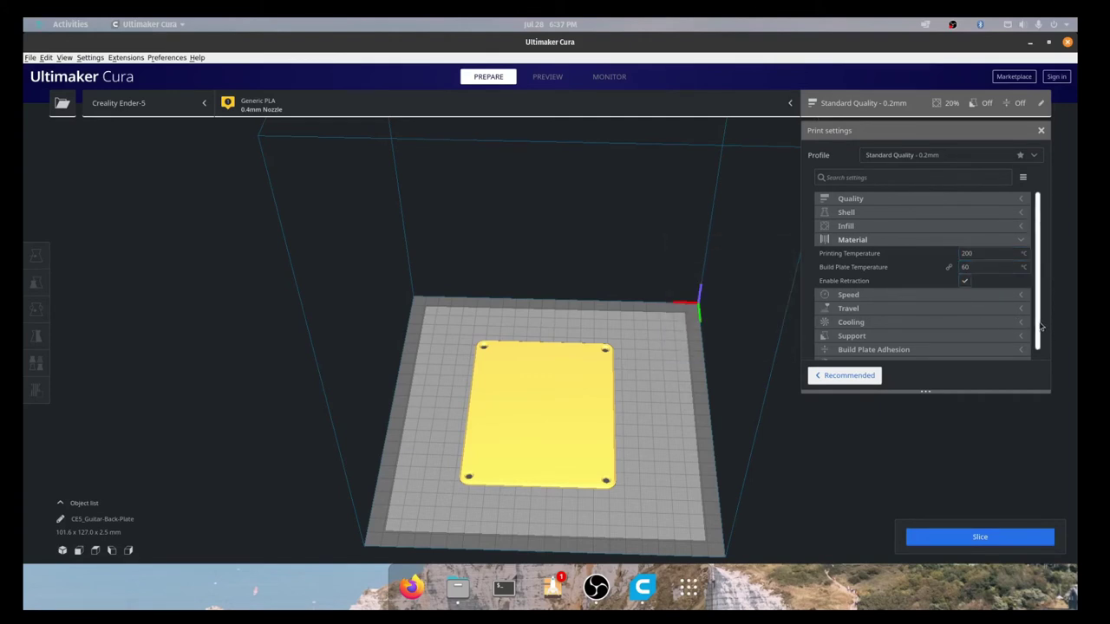
scroll(1041, 327, "down", 1)
Raise Print Speed from 80 to 90 mm/s.
left_click(1021, 234)
left_click(1021, 254)
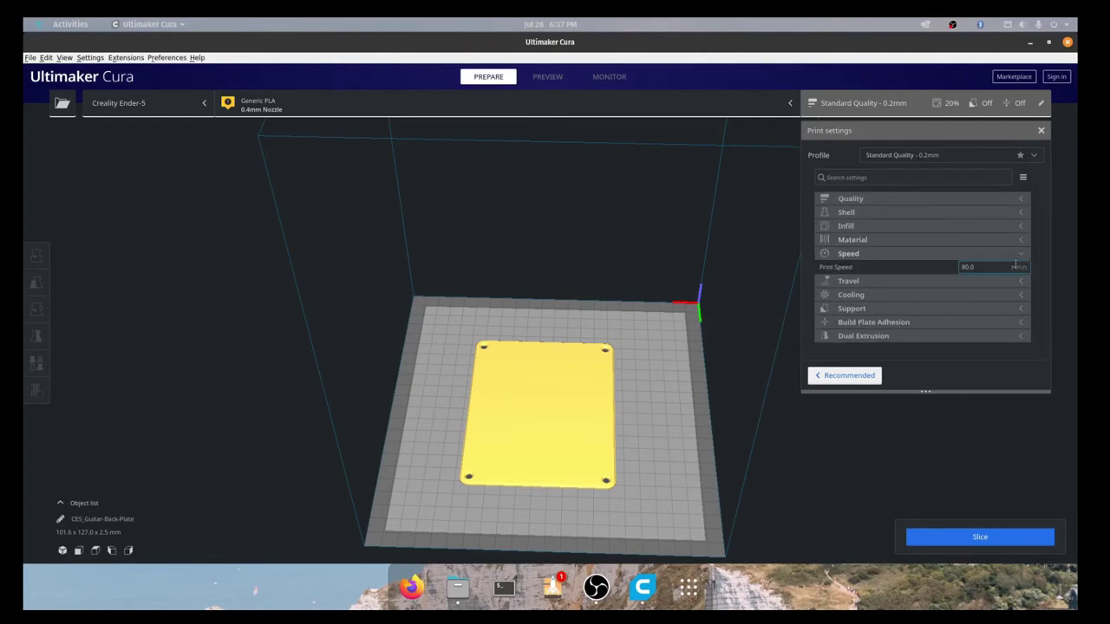
left_click(965, 267)
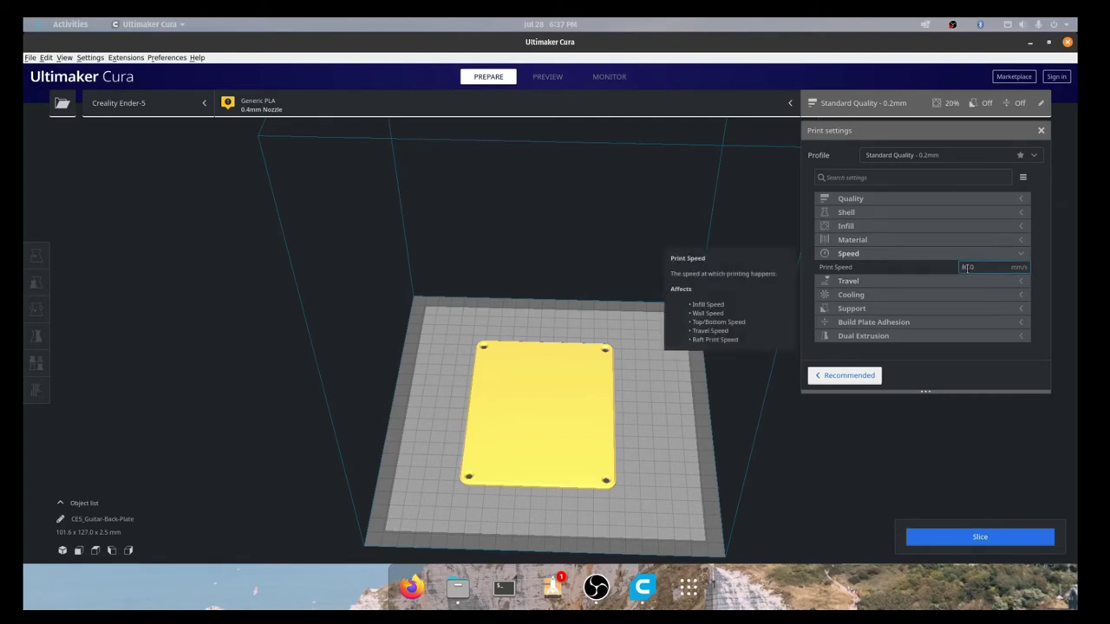
type("9")
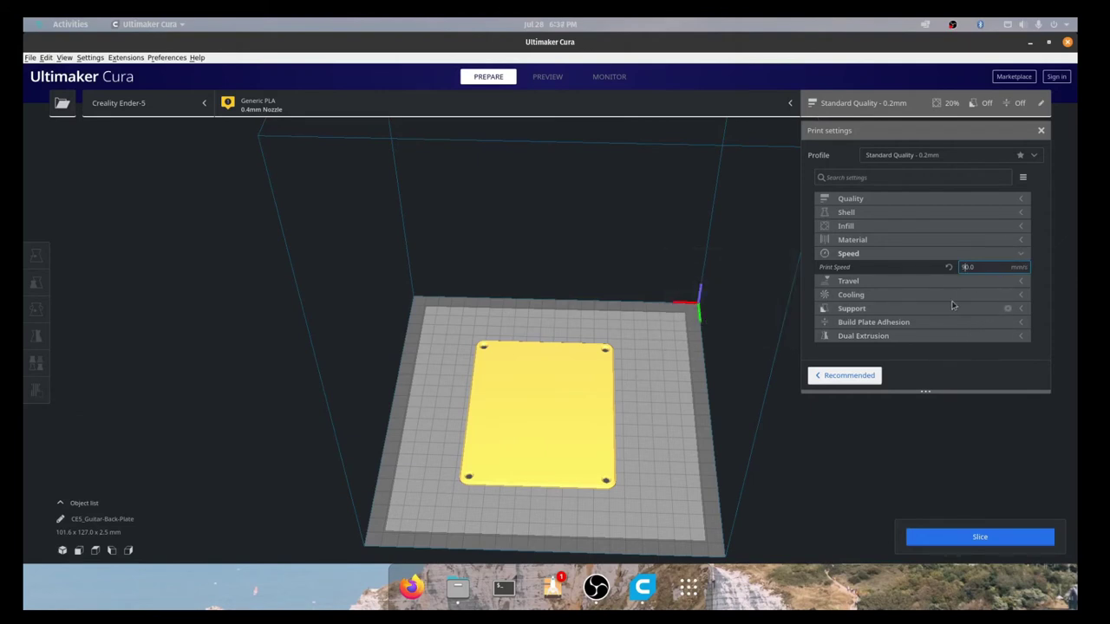
left_click(1022, 255)
Turn on Generate Support with Support Placement kept on Everywhere.
left_click(1022, 270)
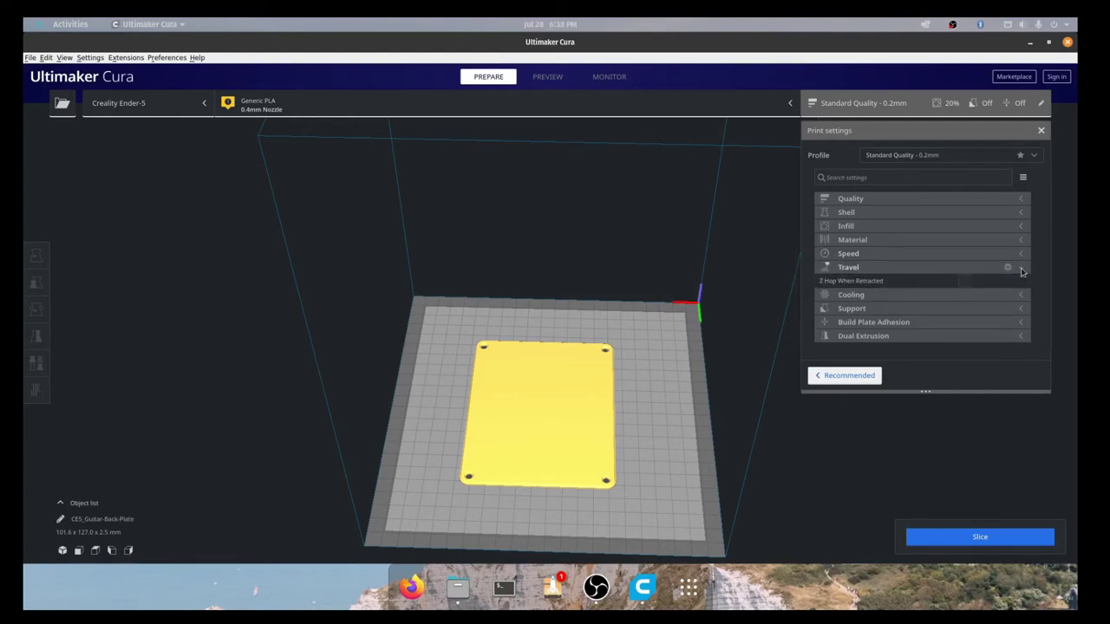
left_click(1021, 271)
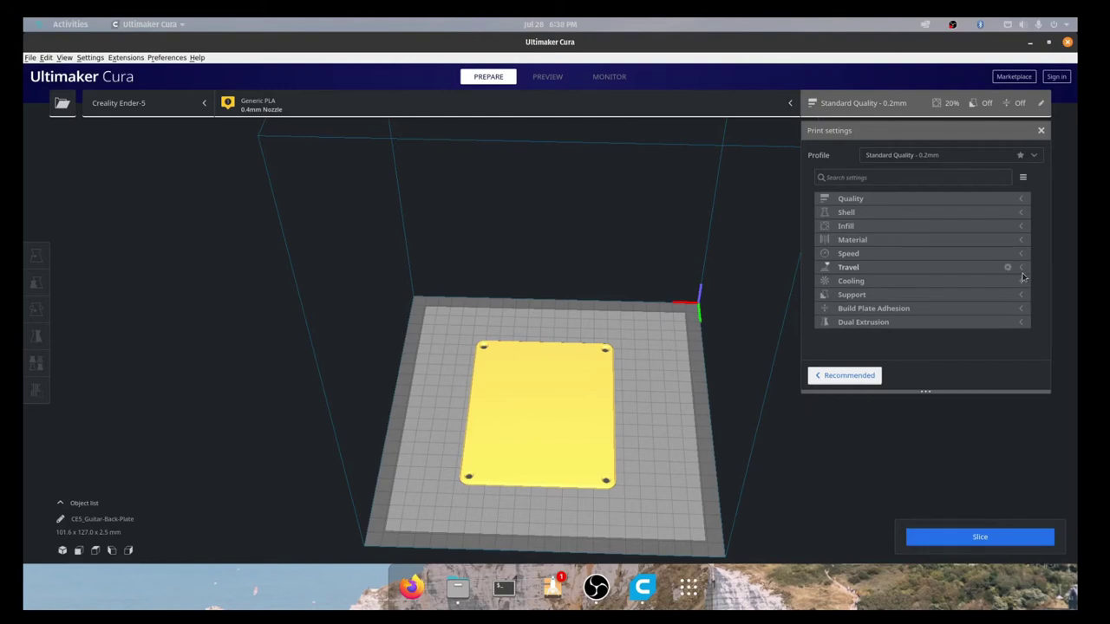
left_click(1023, 282)
left_click(1023, 281)
left_click(1020, 295)
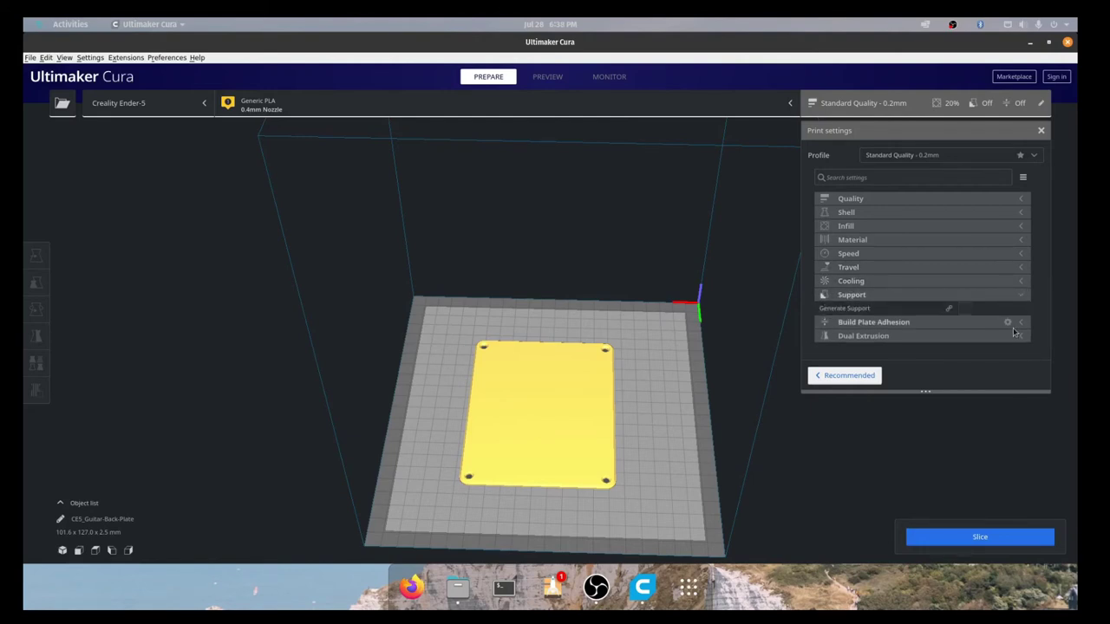
left_click(965, 309)
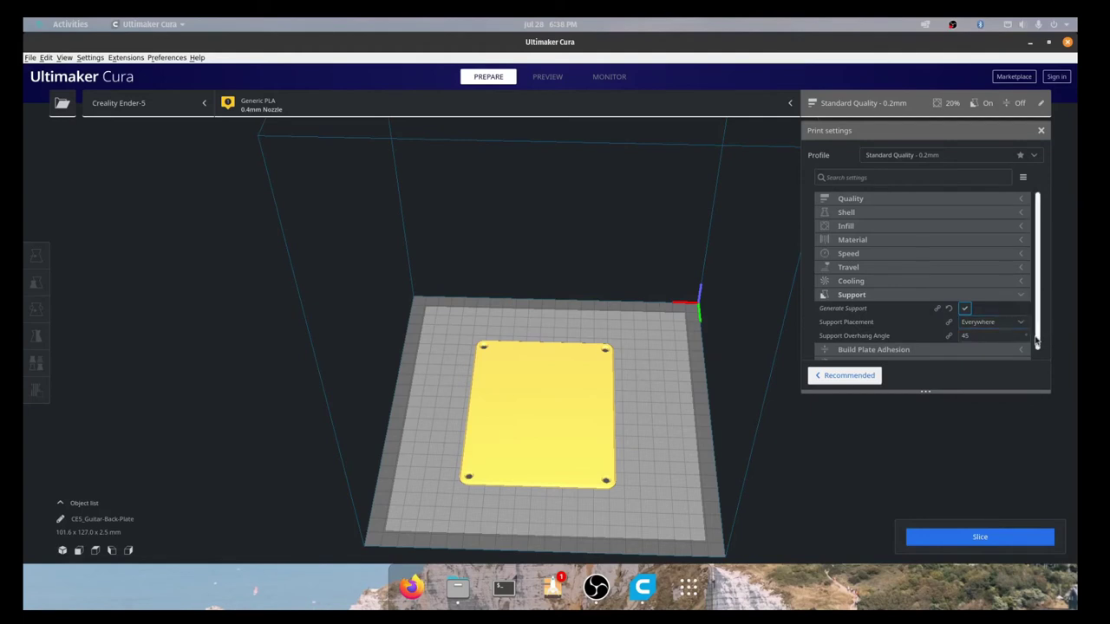
scroll(954, 321, "down", 1)
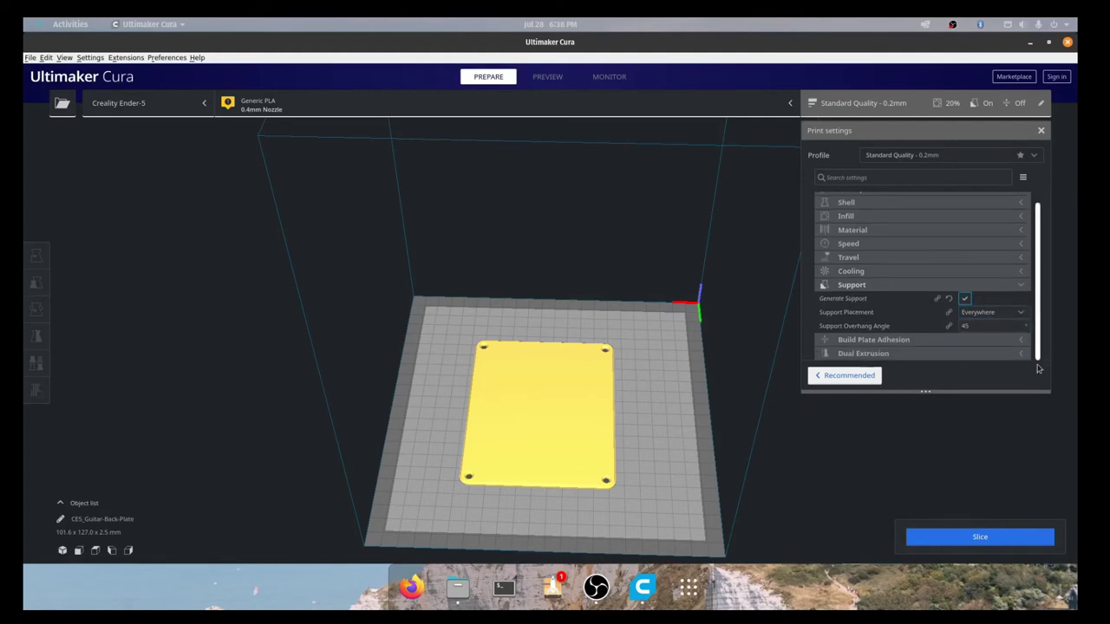
left_click(989, 312)
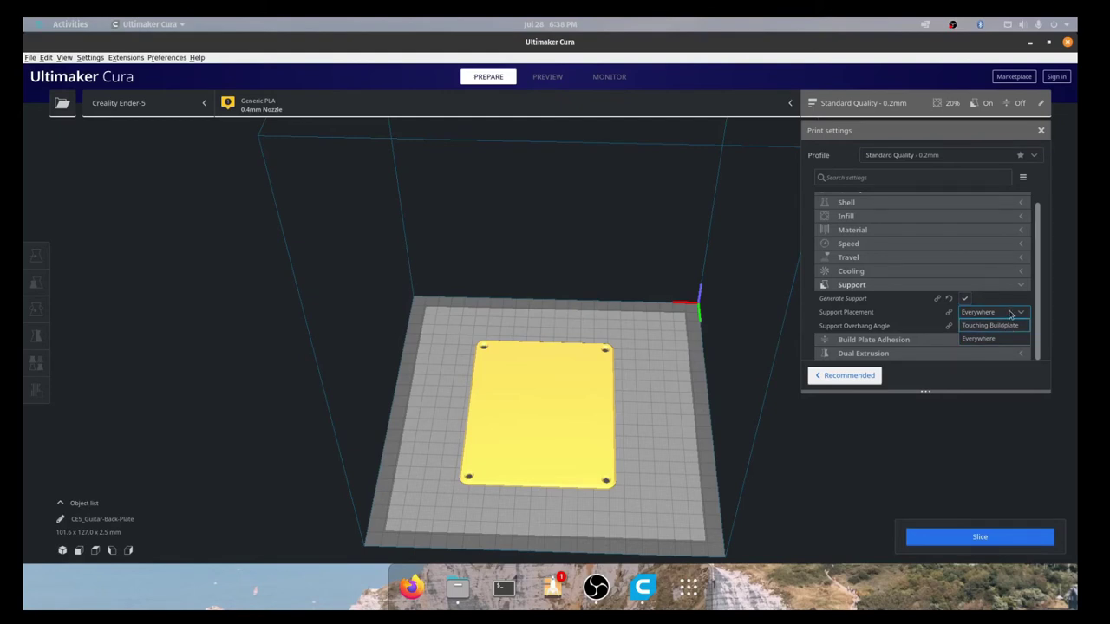
left_click(1010, 314)
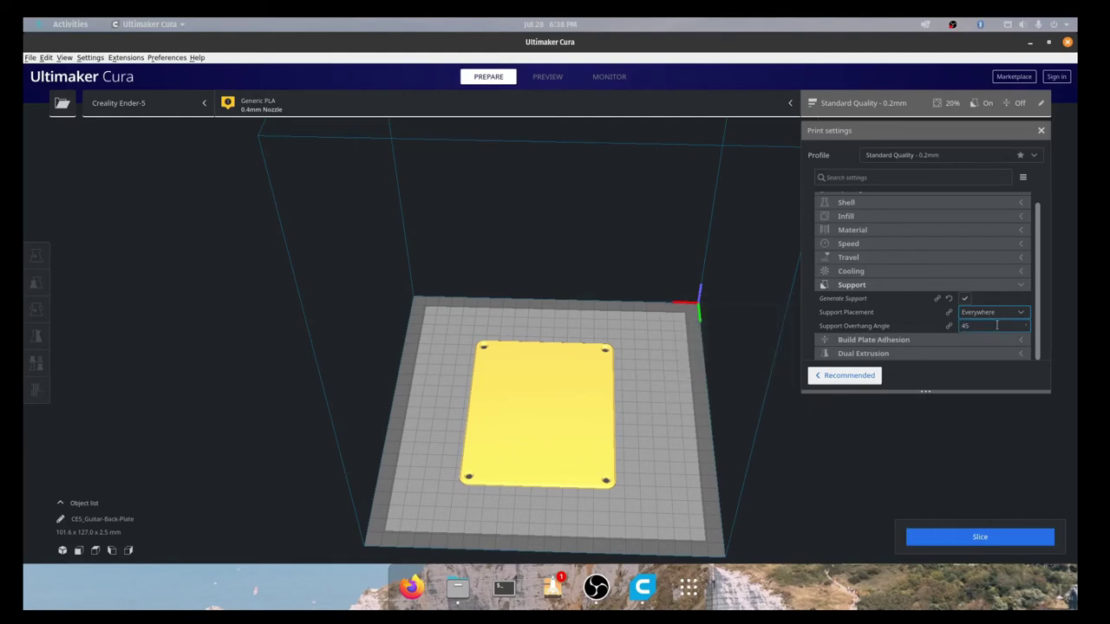
left_click(1019, 287)
Change the Build Plate Adhesion Type from Skirt to Brim.
left_click(1021, 310)
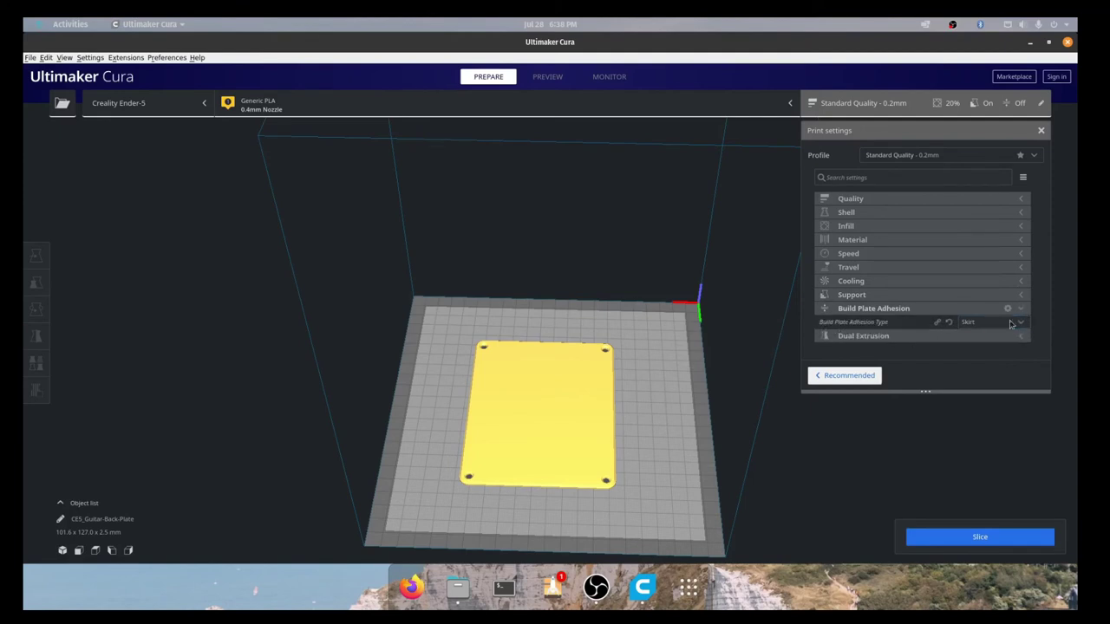
left_click(1011, 323)
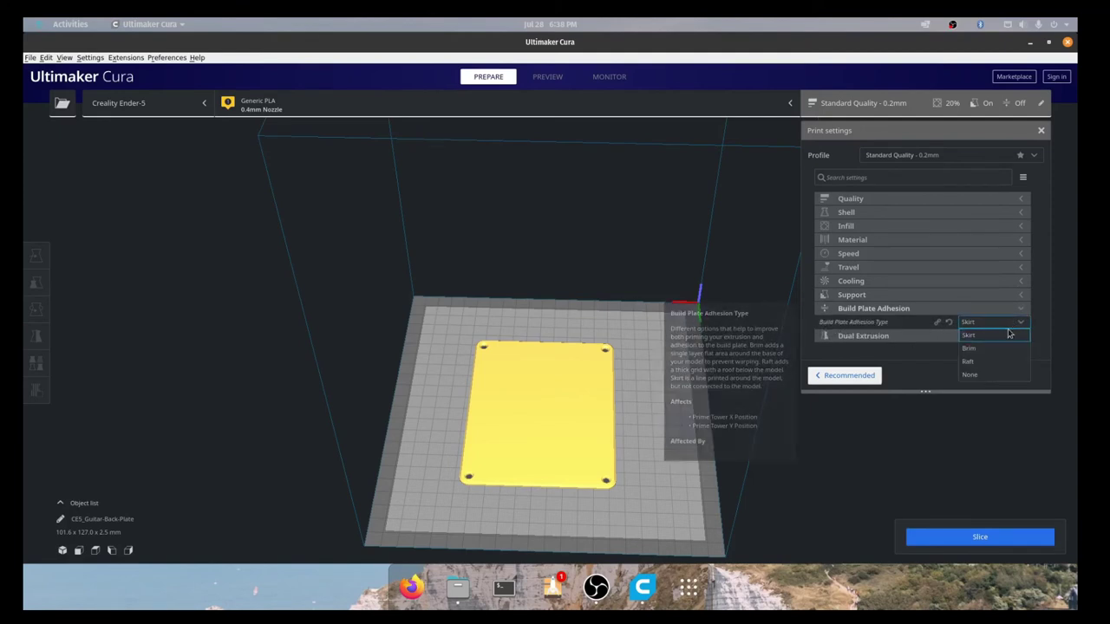
left_click(998, 330)
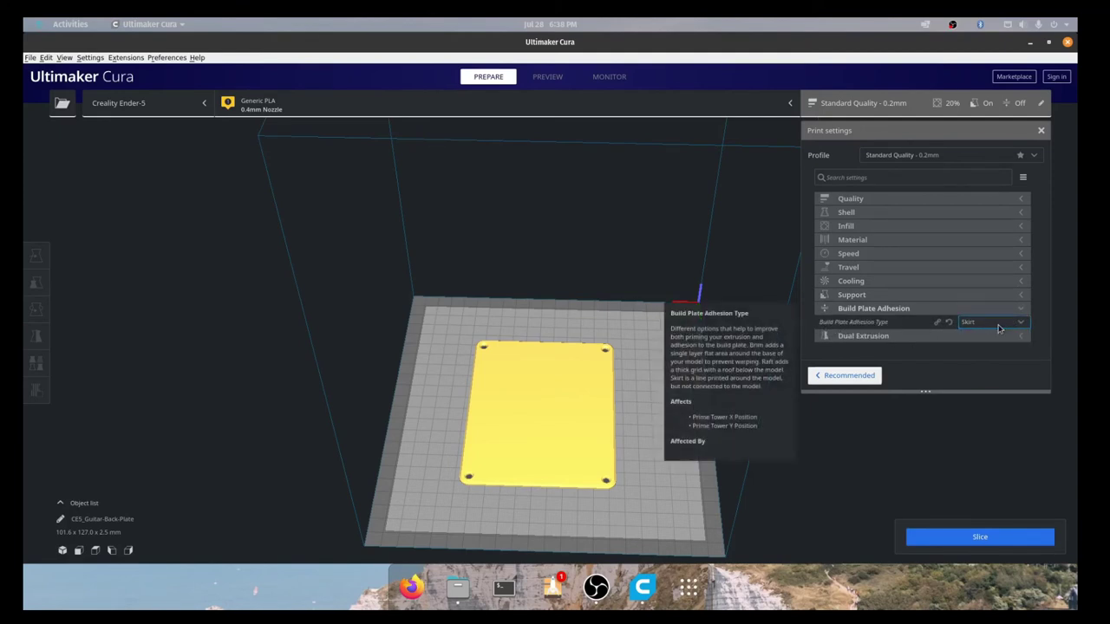
left_click(1023, 323)
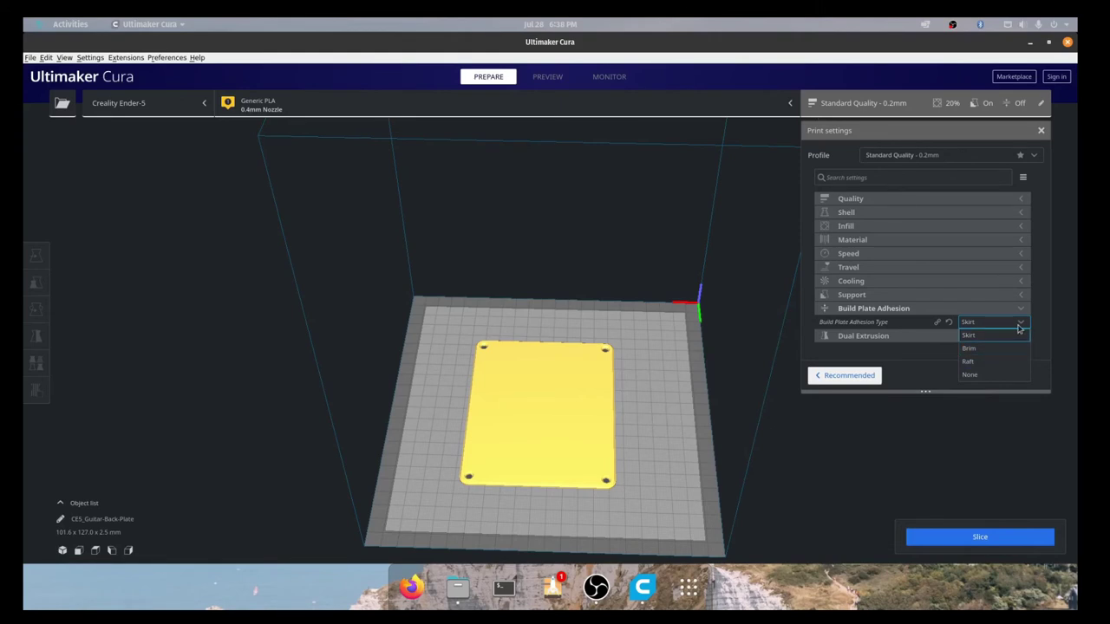
left_click(968, 348)
Collapse Build Plate Adhesion, expand Dual Extrusion, and close the print settings panel.
left_click(1019, 323)
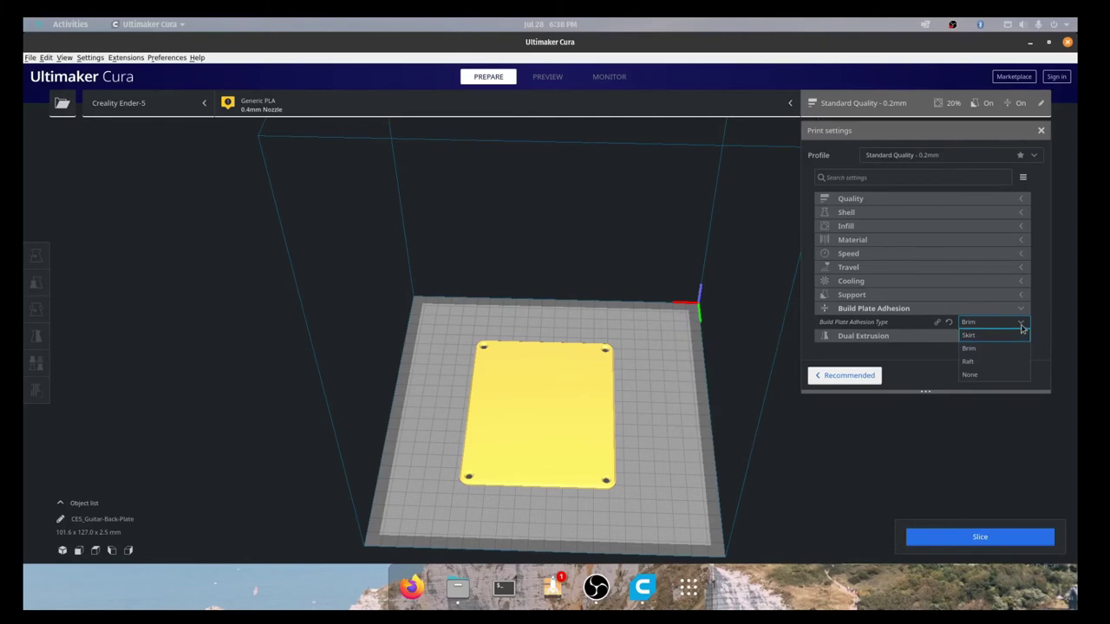
left_click(1019, 323)
left_click(1018, 310)
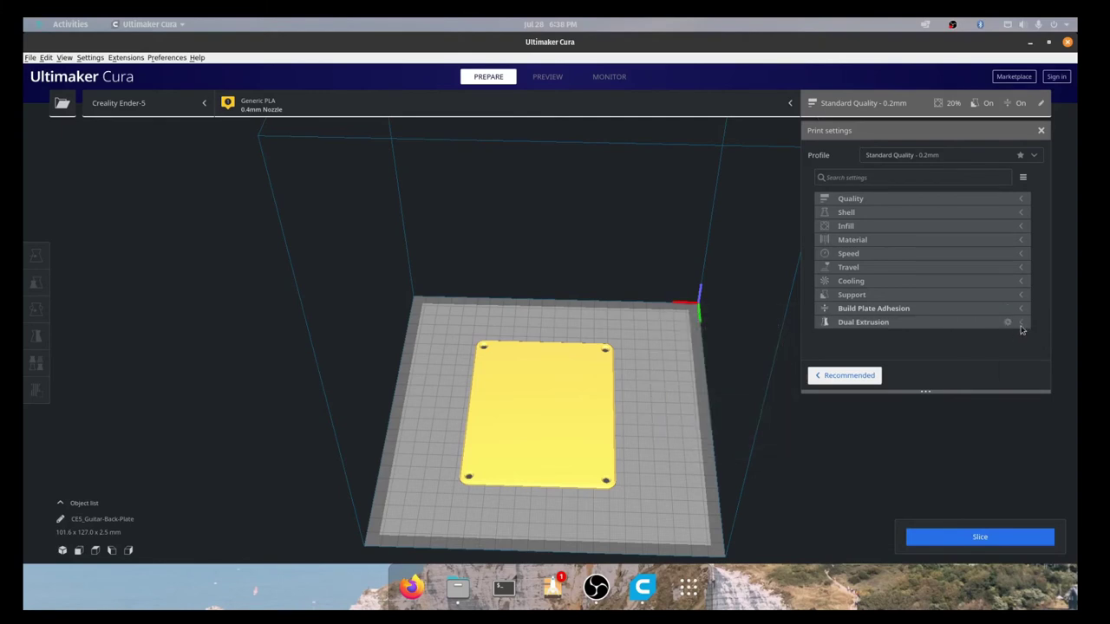
left_click(1019, 323)
left_click(1041, 131)
Slice the guitar back plate and orbit the view to a low front angle.
left_click(970, 537)
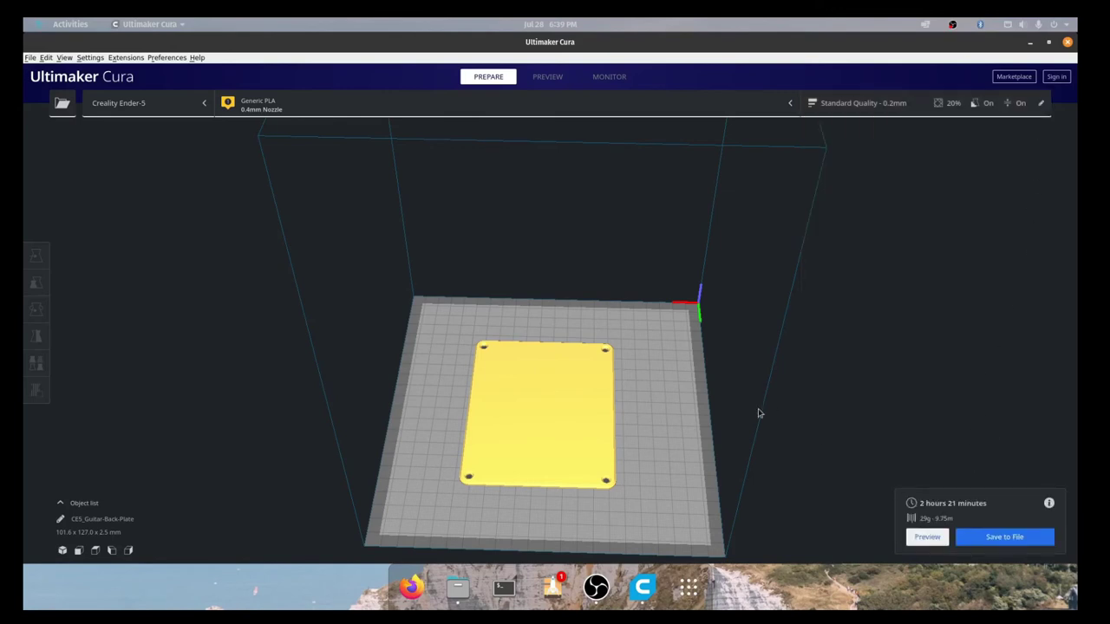
right_click_drag(759, 413, 677, 423)
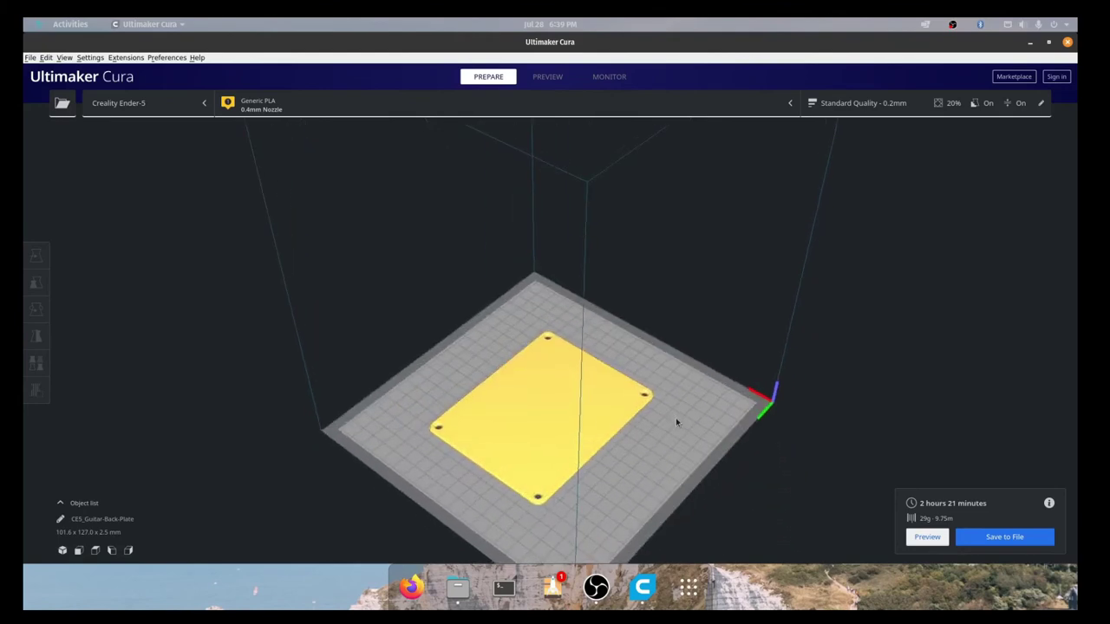
right_click_drag(463, 461, 693, 459)
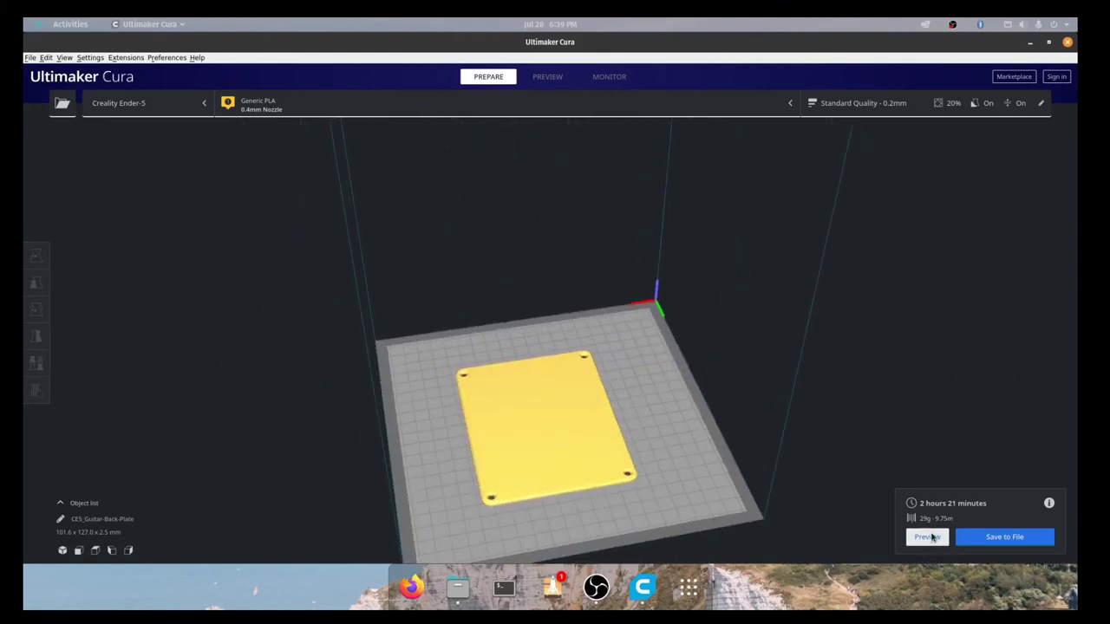
In Preview, show only layer 1, then the print built up to layer 6.
left_click(927, 537)
right_click_drag(600, 451, 617, 382)
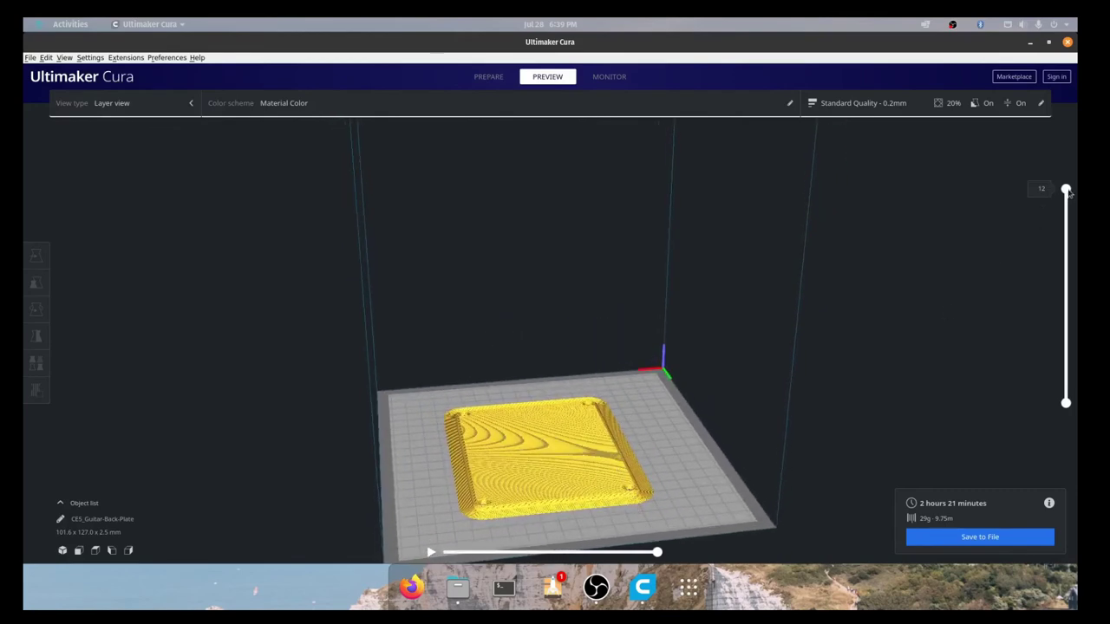
left_click_drag(1067, 191, 1066, 294)
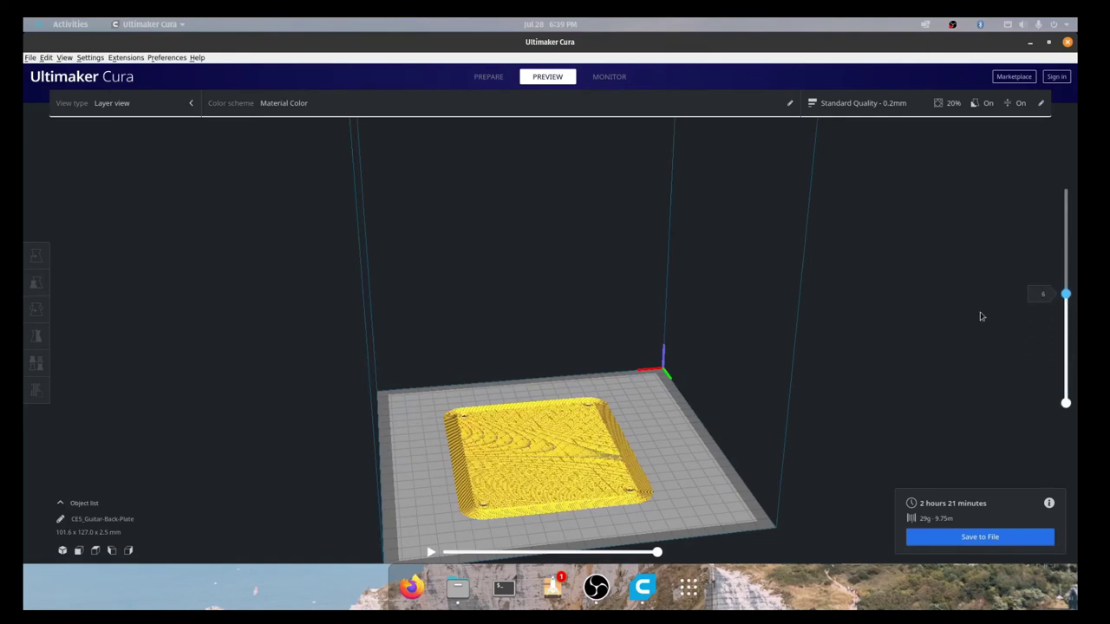
right_click_drag(978, 314, 589, 381)
scroll(587, 396, "up", 5)
right_click_drag(664, 426, 618, 279)
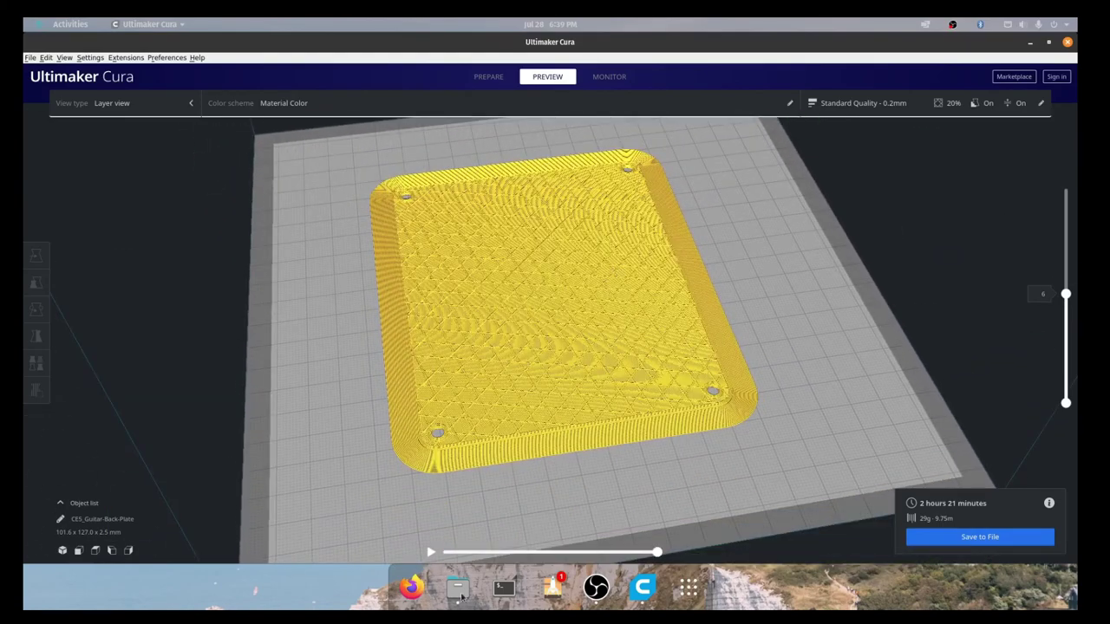
Play and stop the layer's print-head simulation, then show the print up to layer 9.
left_click(431, 551)
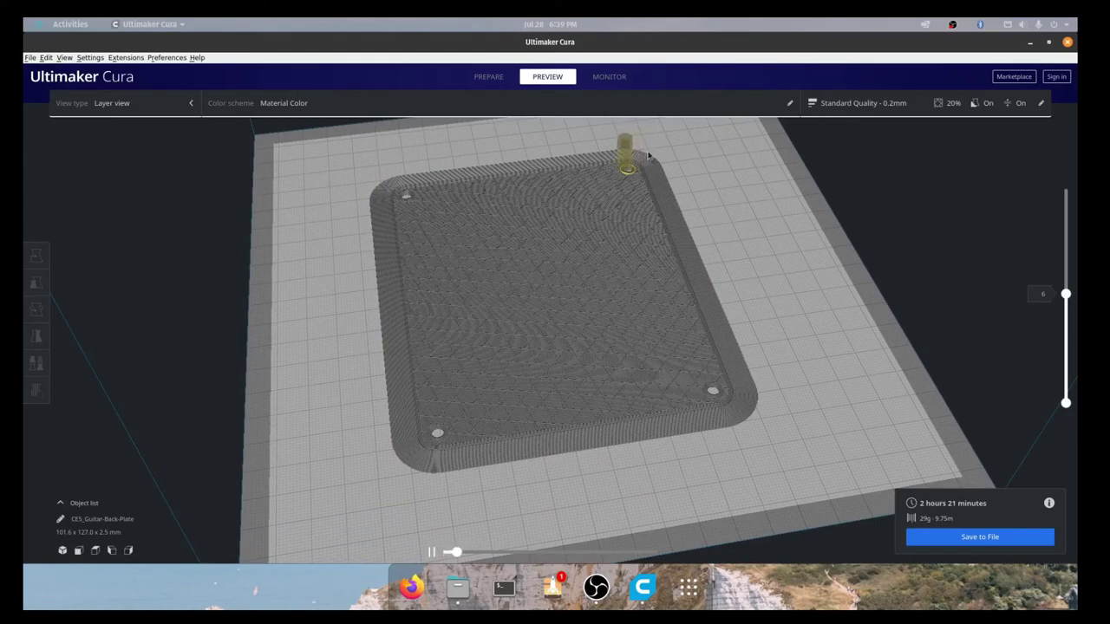
middle_click_drag(696, 173, 729, 250)
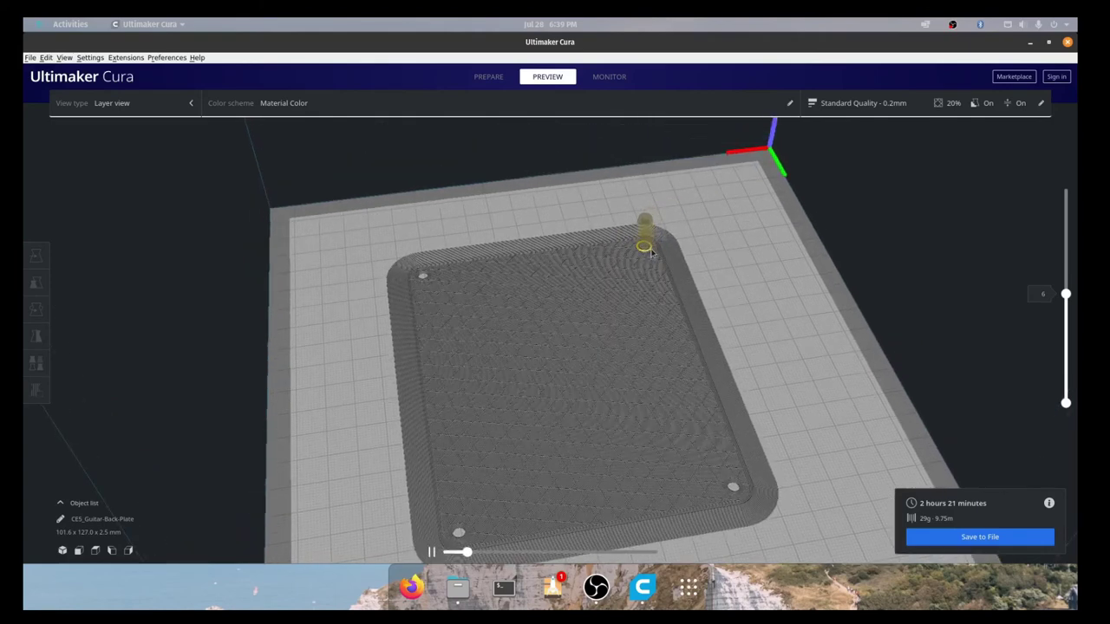
middle_click_drag(634, 507, 625, 458)
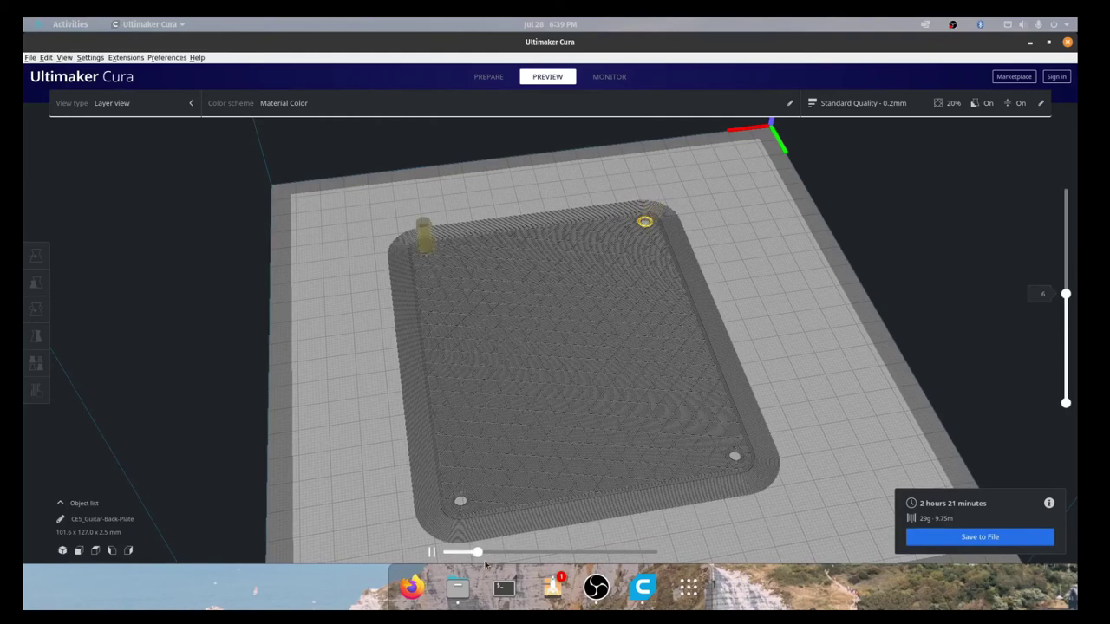
mouse_move(482, 552)
left_mouse_down()
mouse_move(645, 553)
mouse_move(441, 553)
left_mouse_up()
left_click_drag(1066, 294, 1066, 236)
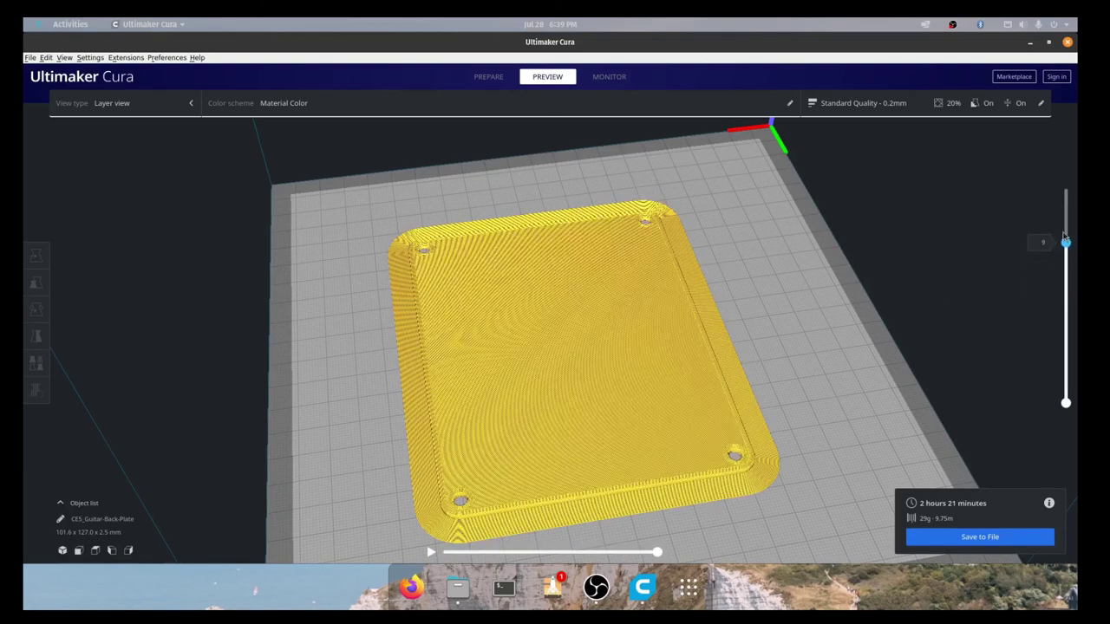
right_click_drag(806, 400, 669, 295)
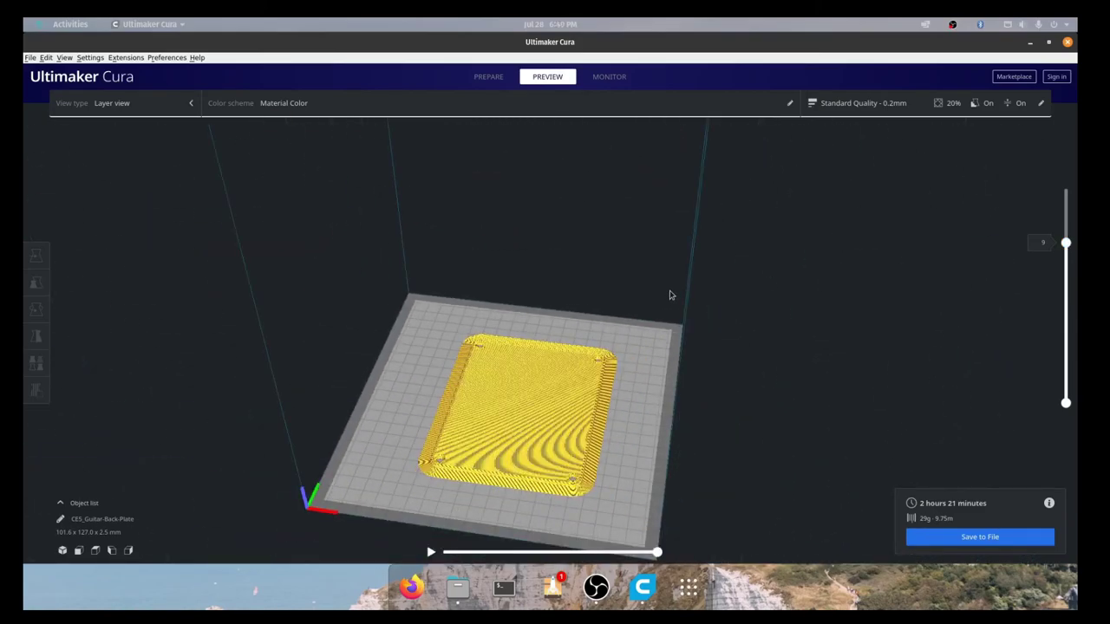
right_click_drag(326, 469, 444, 465)
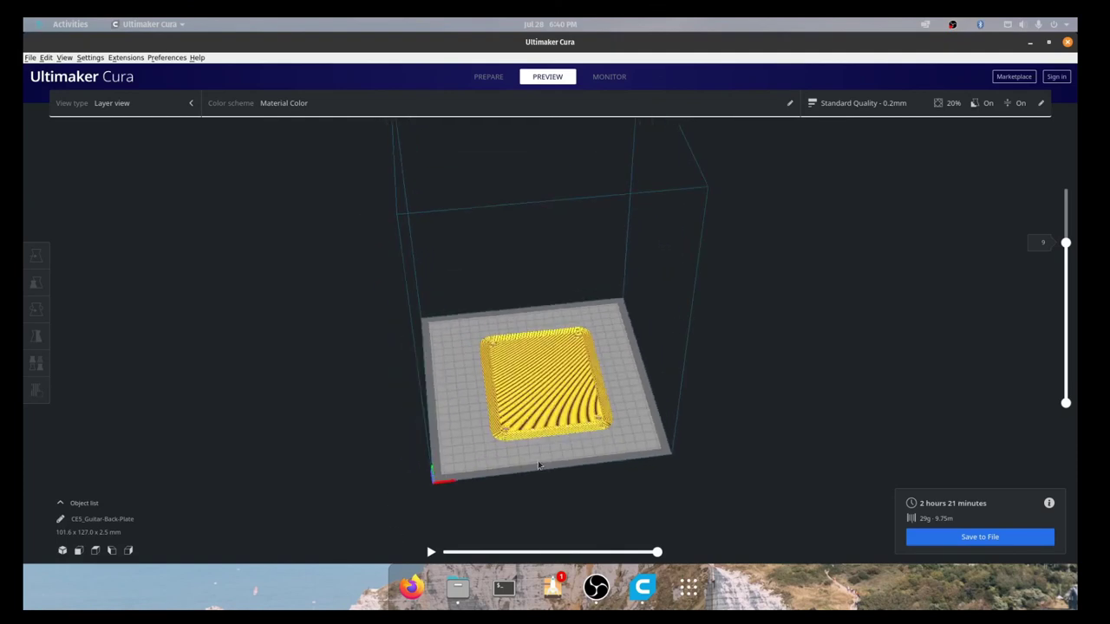
right_click_drag(611, 461, 445, 483)
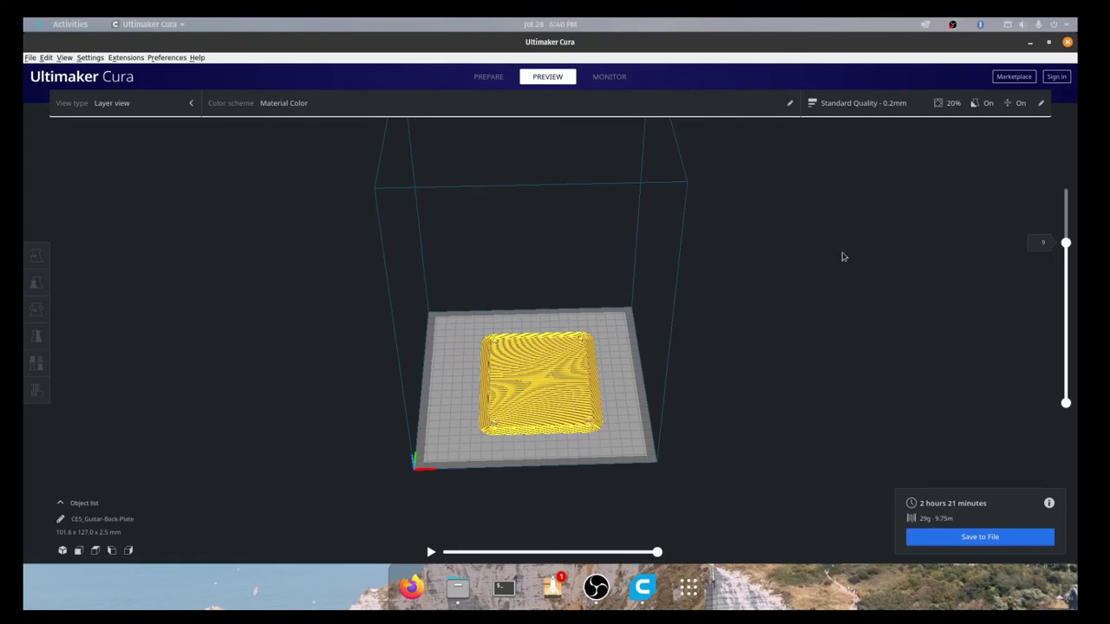
right_click_drag(855, 223, 330, 315)
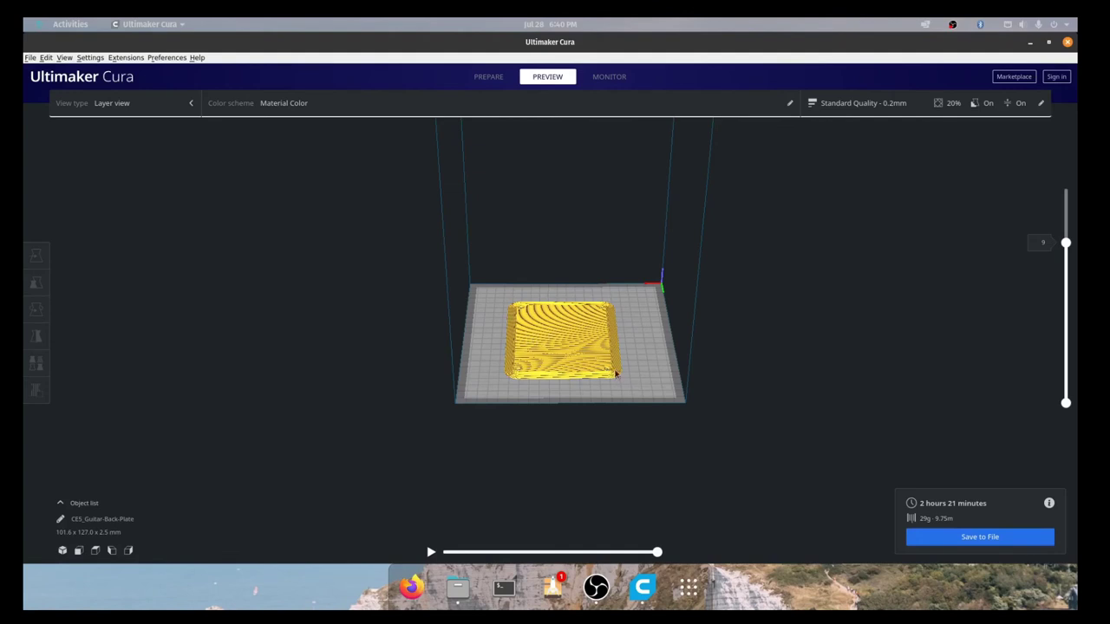
left_click(525, 357)
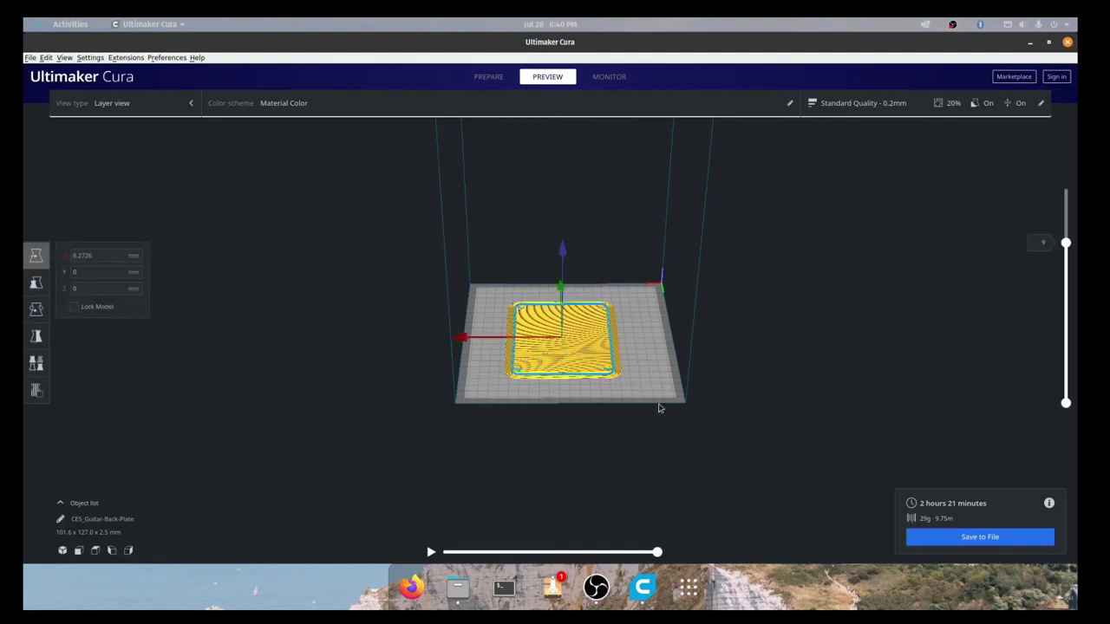
left_click(685, 406)
scroll(600, 433, "up", 3)
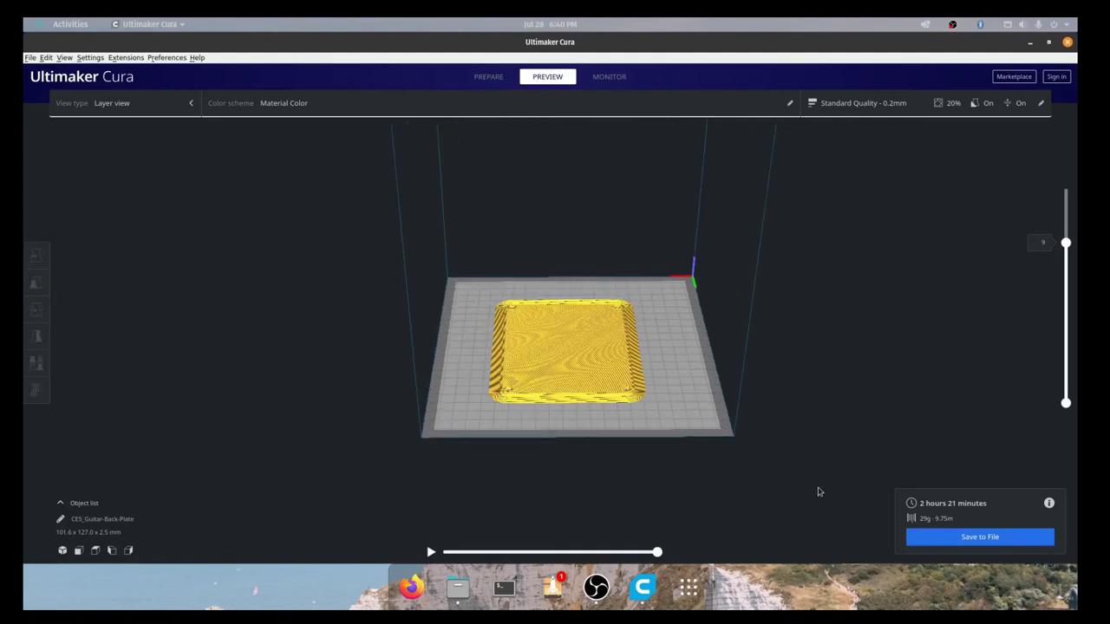
scroll(737, 436, "up", 2)
middle_click_drag(726, 465, 656, 420)
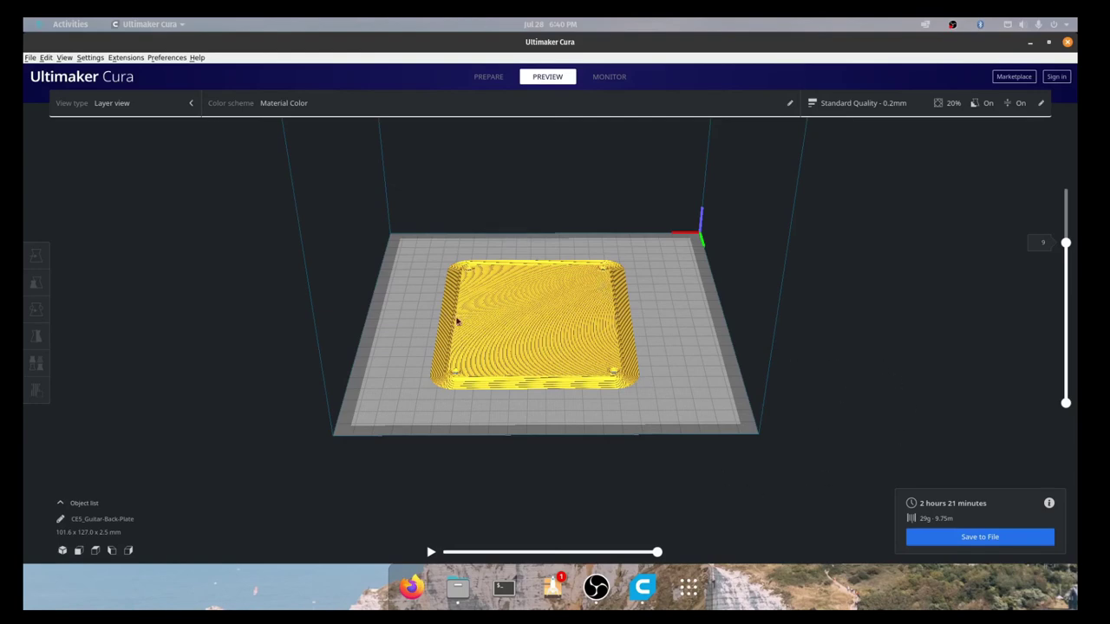
right_click_drag(457, 317, 646, 490)
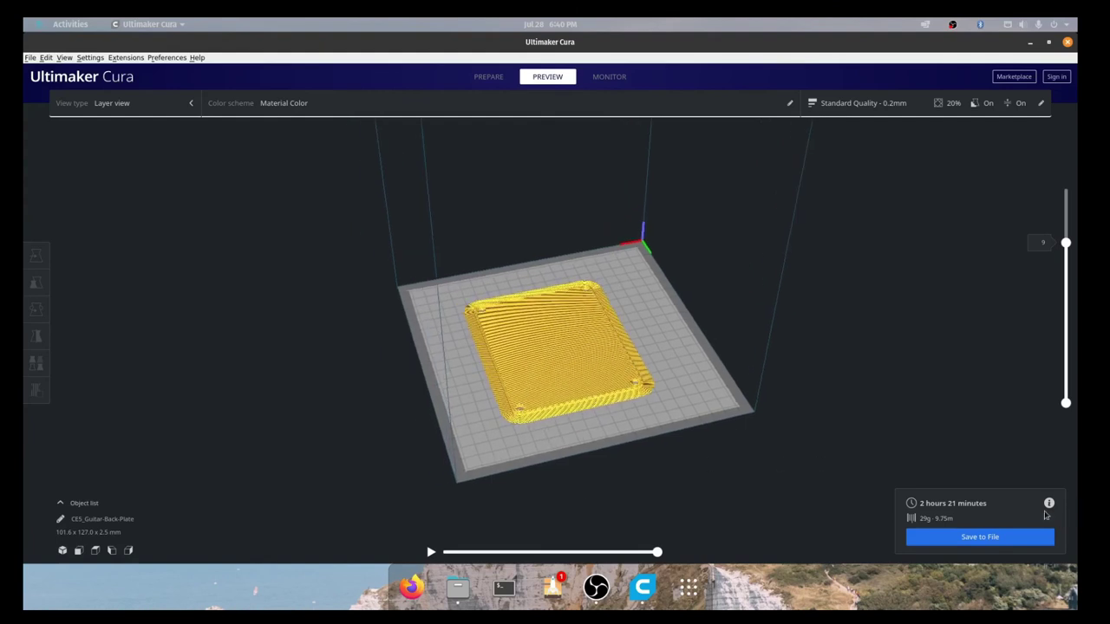
Start Save to File, keeping the default name CE5_Guitar-Back-Plate.
left_click(1020, 537)
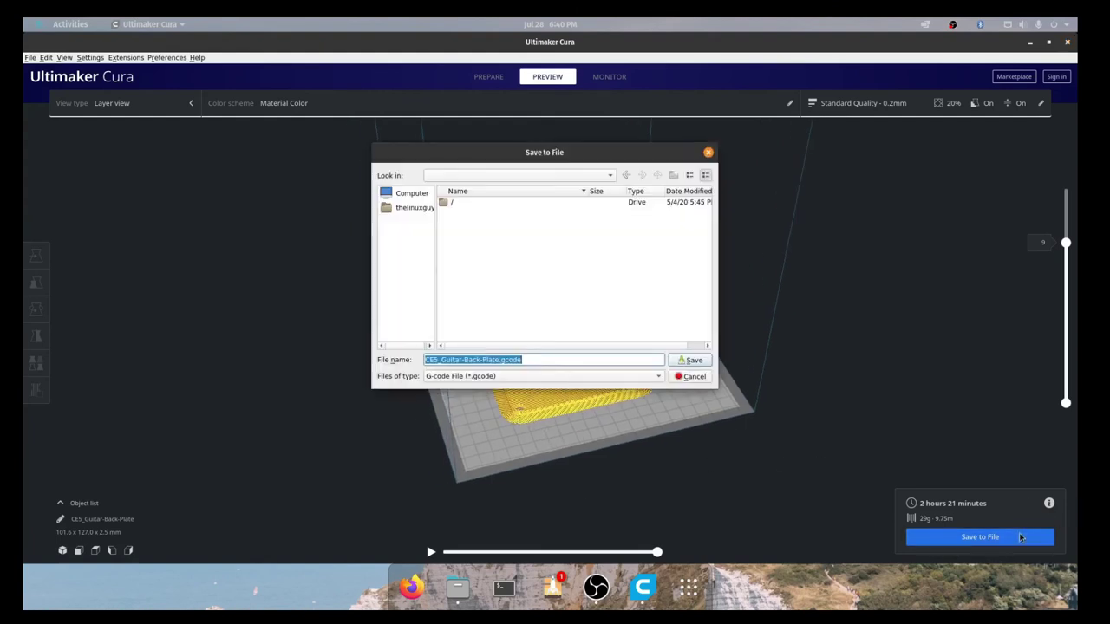
left_click(547, 359)
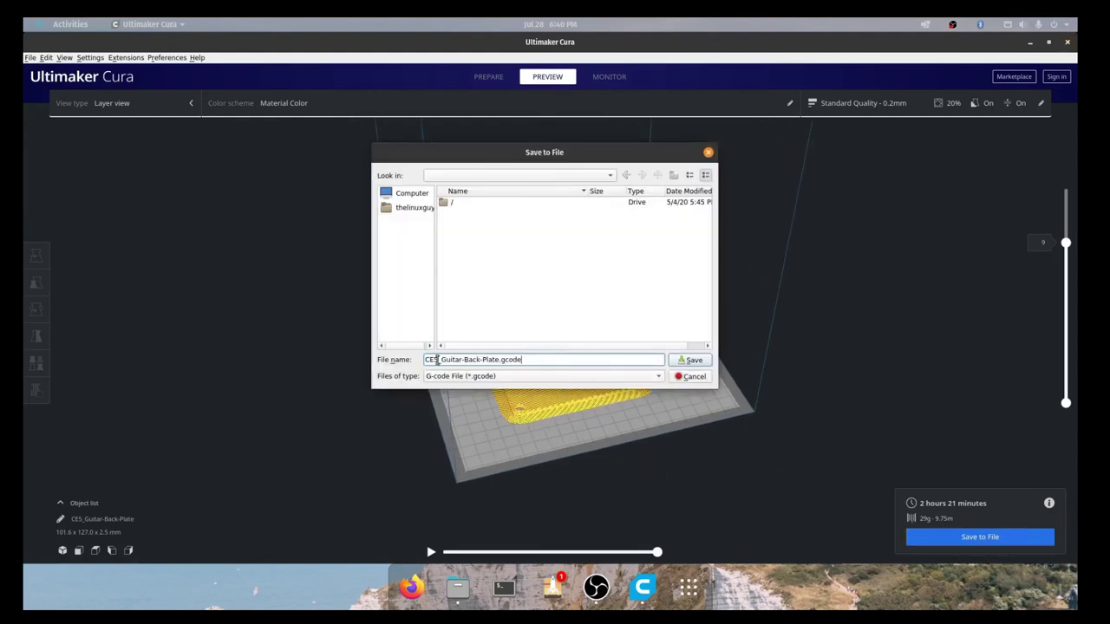
left_click_drag(446, 359, 512, 356)
left_click(532, 360)
left_click_drag(438, 361, 425, 360)
left_click(437, 357)
Save the G-code into the home Downloads folder and open that folder.
left_click(414, 208)
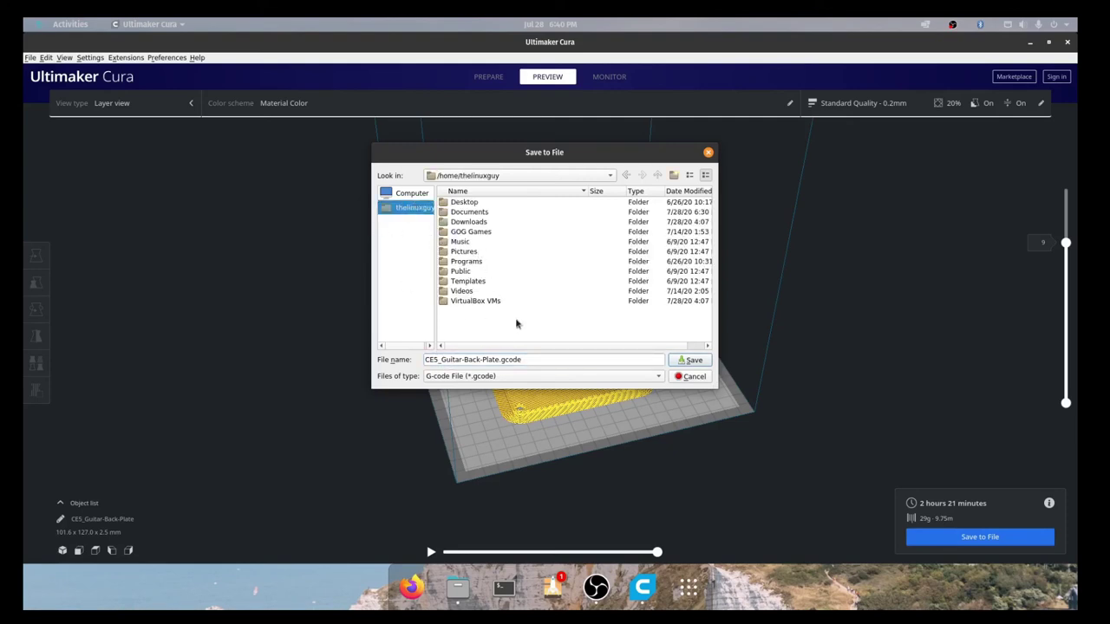
double_click(479, 223)
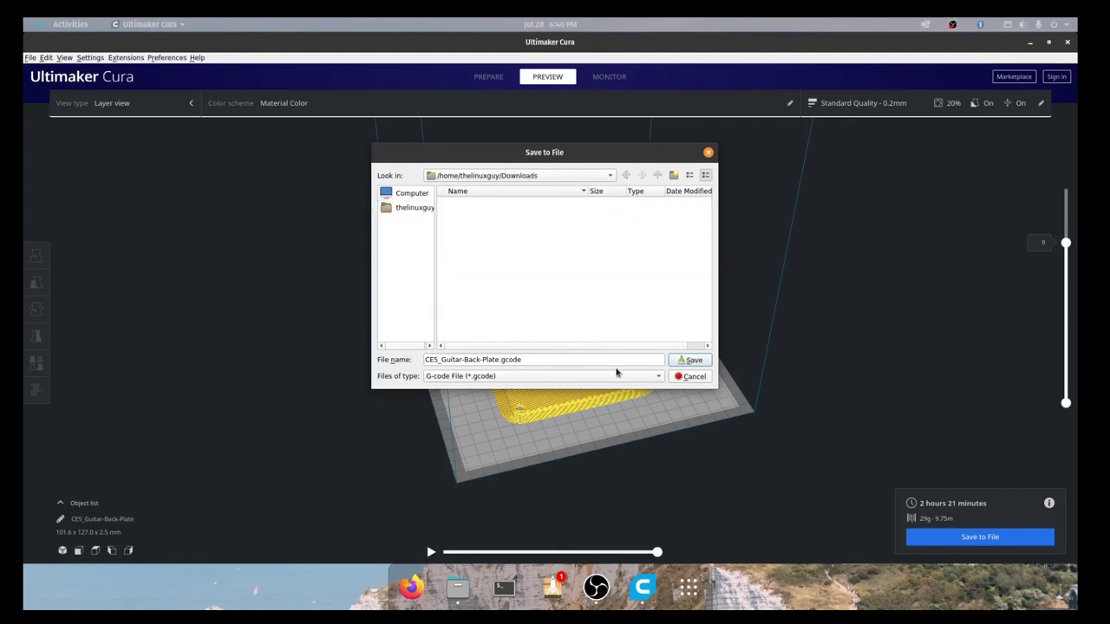
left_click(690, 360)
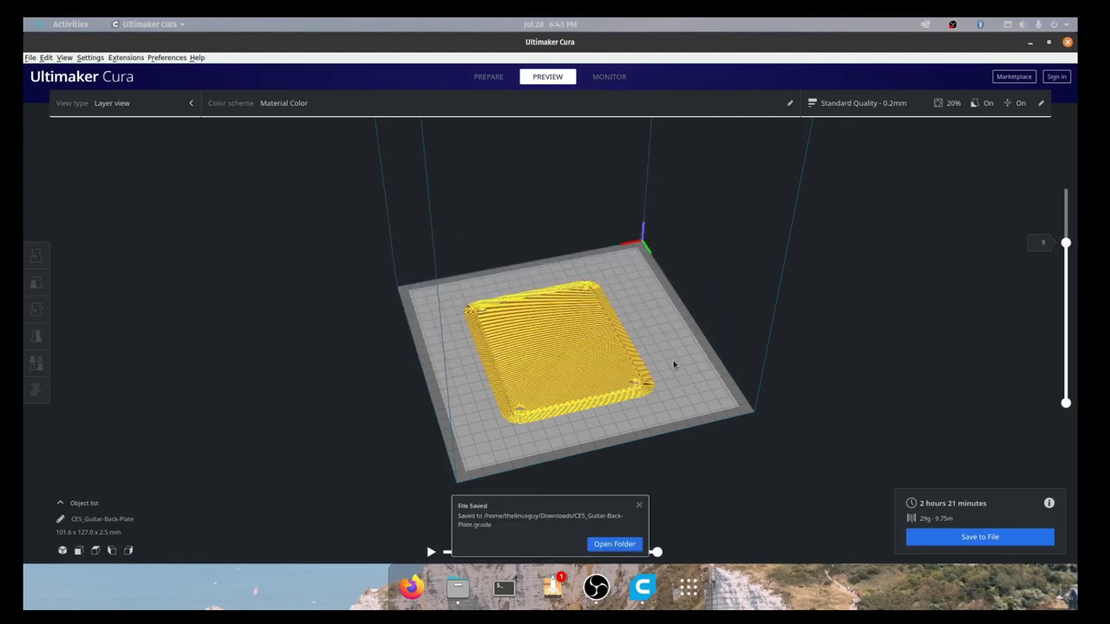
left_click(607, 544)
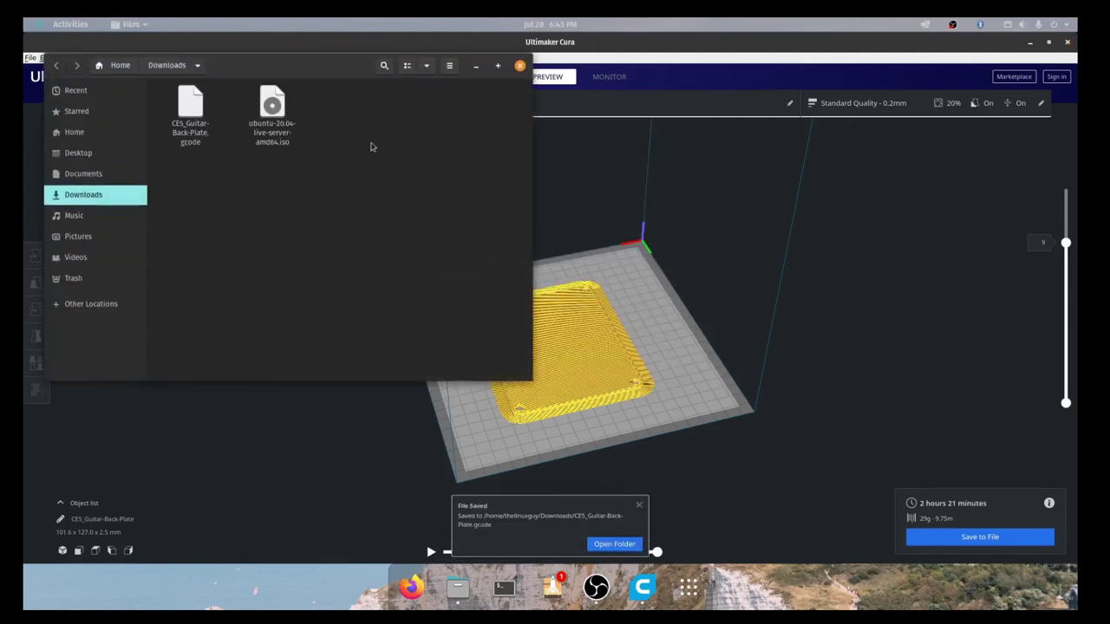
Select CE5_Guitar-Back-Plate.gcode in Downloads to check its 580.4 kB size.
left_click(423, 193)
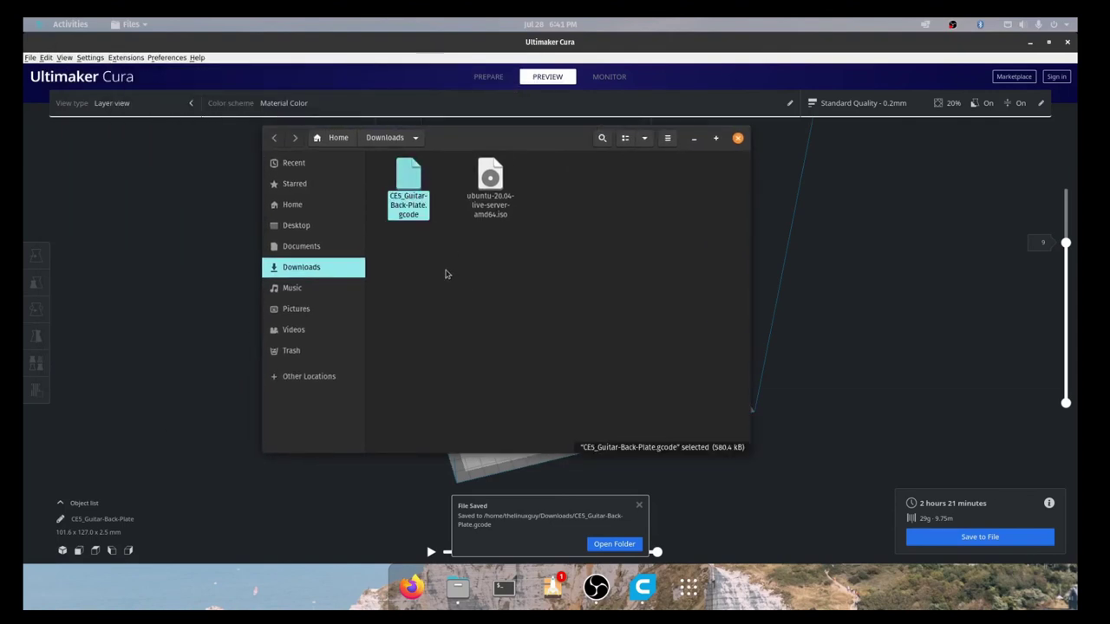